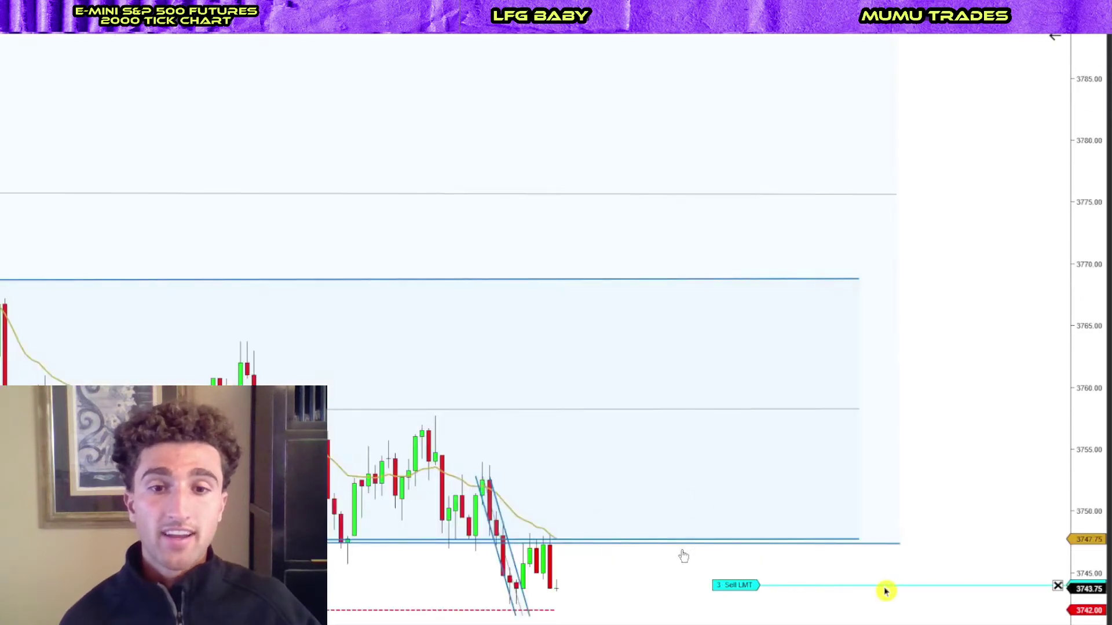
# - Move the protective buy stop order above the short position down to 3743.75
pyautogui.click(883, 588)
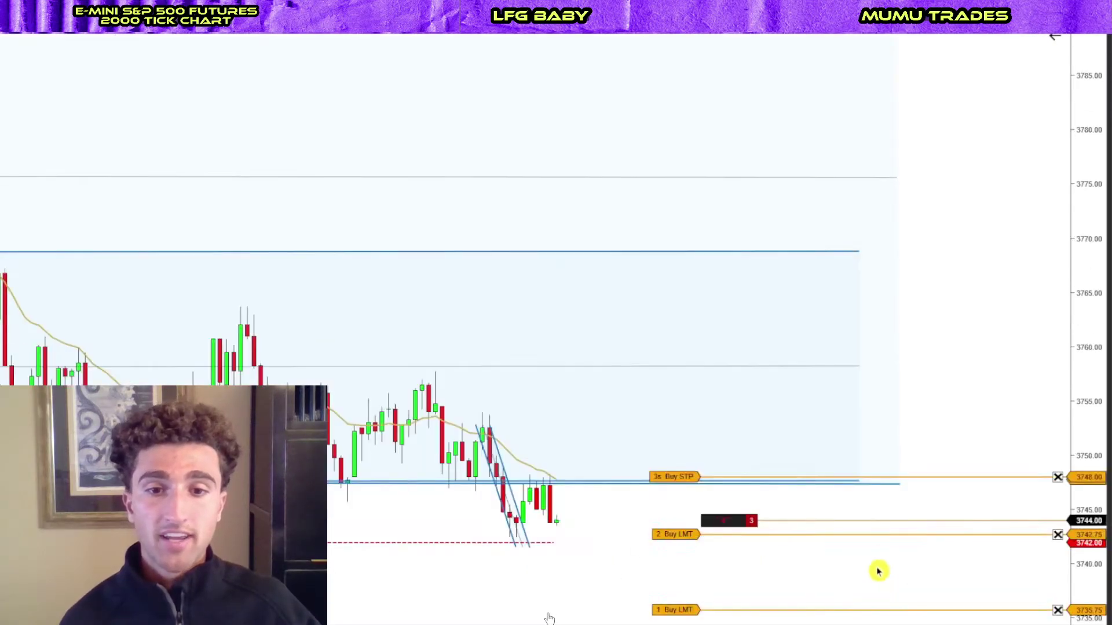
pyautogui.click(819, 483)
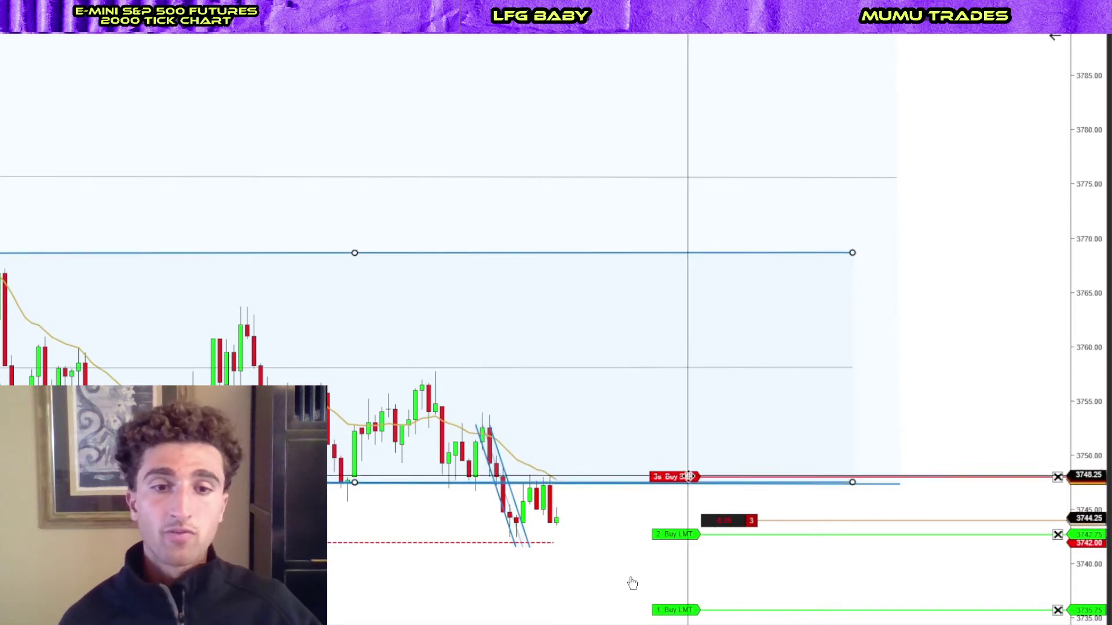
pyautogui.rightClick(691, 459)
pyautogui.click(656, 469)
pyautogui.click(665, 478)
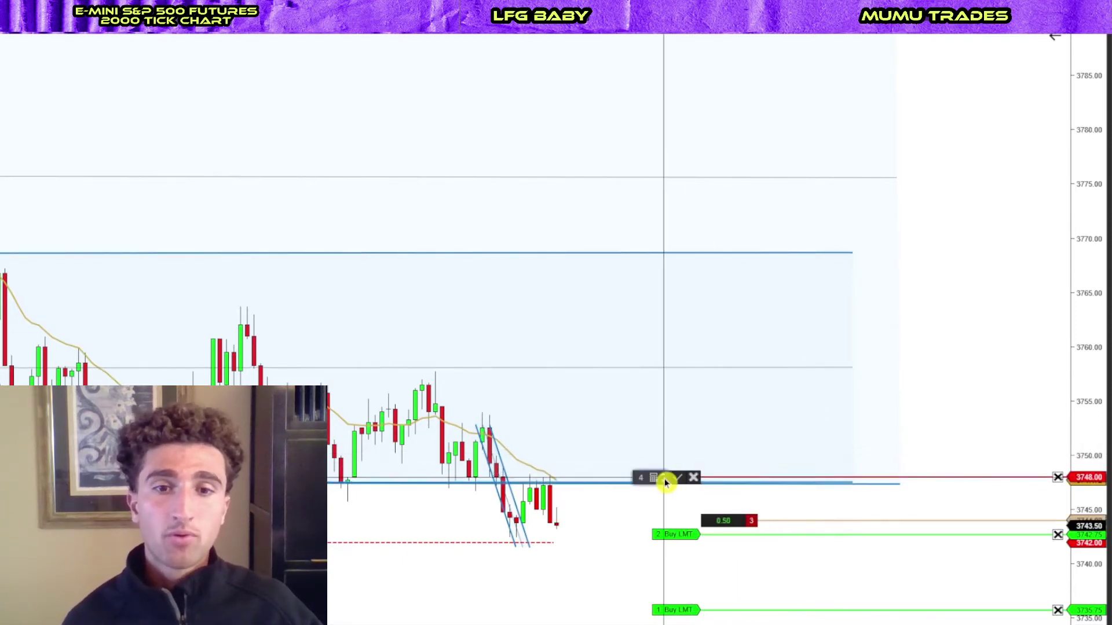
pyautogui.click(679, 479)
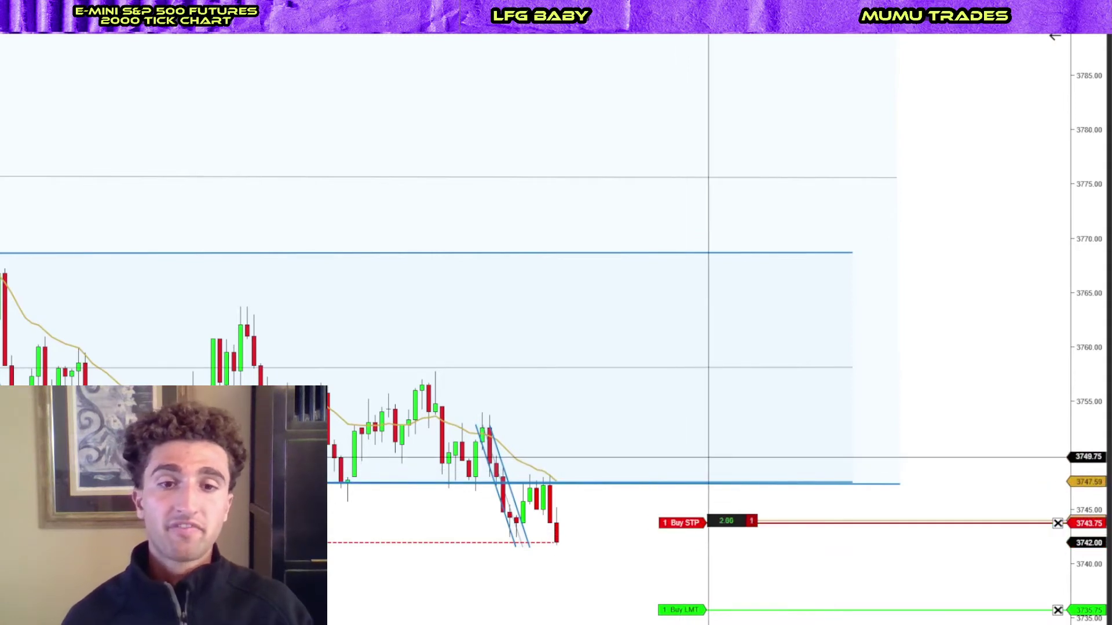
# - Lower the remaining one-contract buy limit order to 3734.00
pyautogui.click(700, 610)
pyautogui.click(694, 624)
pyautogui.moveTo(685, 624); pyautogui.dragTo(738, 624)
pyautogui.moveTo(771, 582); pyautogui.dragTo(749, 588)
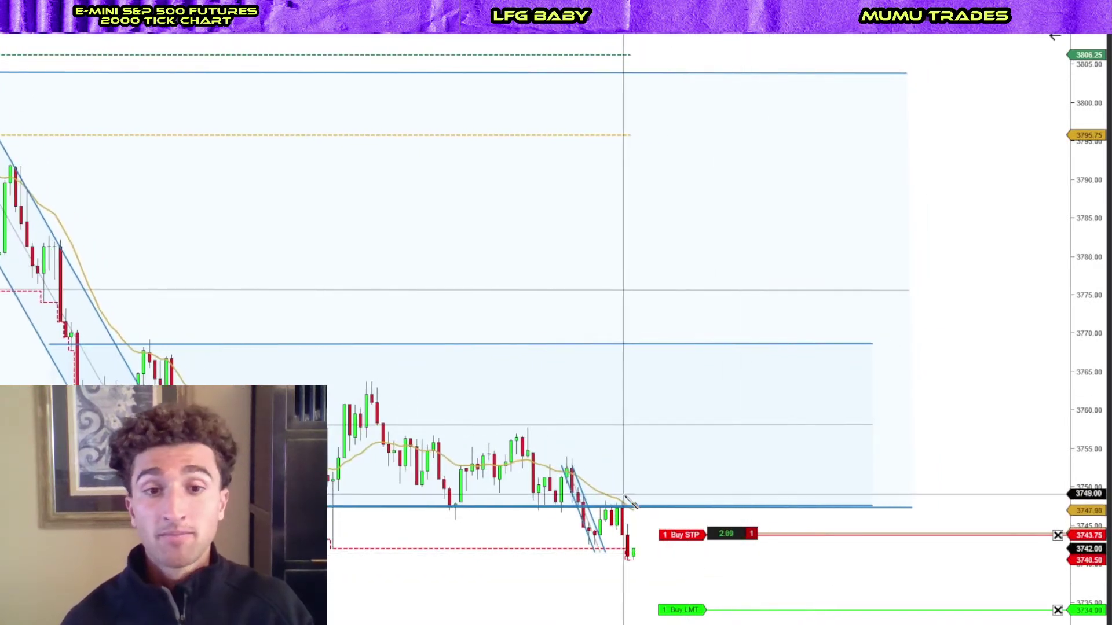
# - Lower the one-contract buy limit target further to 3732.00
pyautogui.click(727, 610)
pyautogui.click(726, 624)
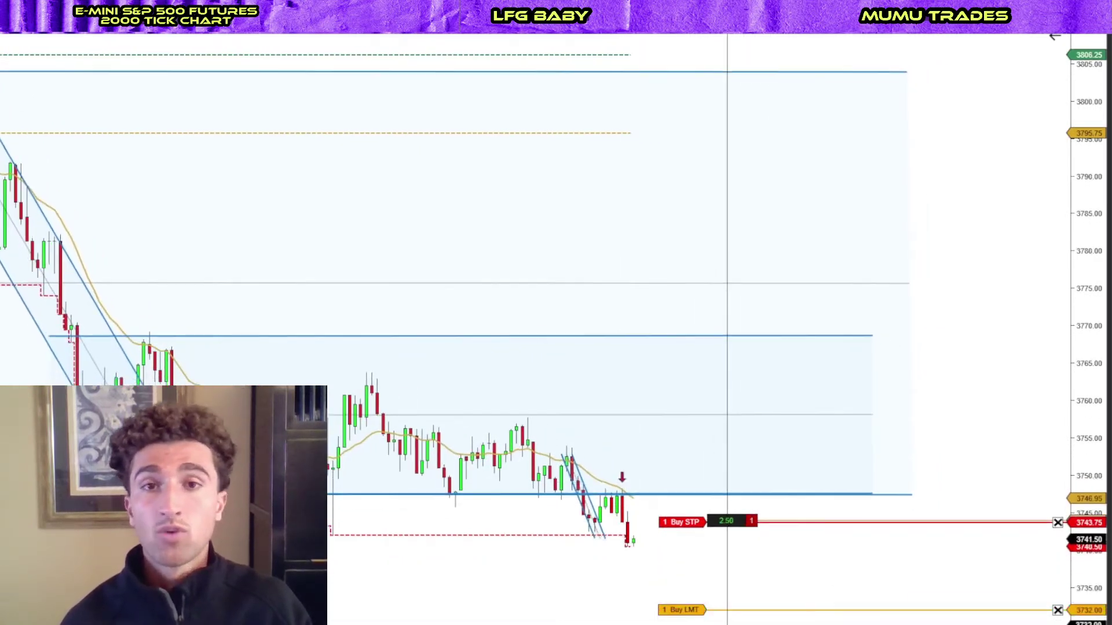
pyautogui.moveTo(720, 624); pyautogui.dragTo(686, 624)
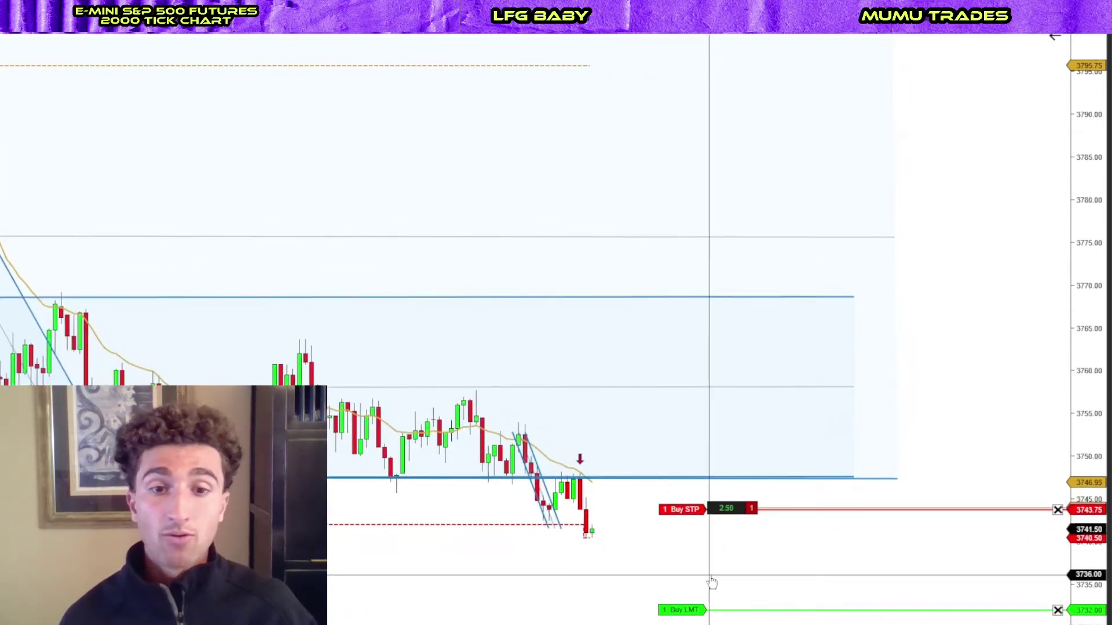
# - Move the short position's buy limit target down to 3726.50
pyautogui.moveTo(707, 576); pyautogui.dragTo(720, 576)
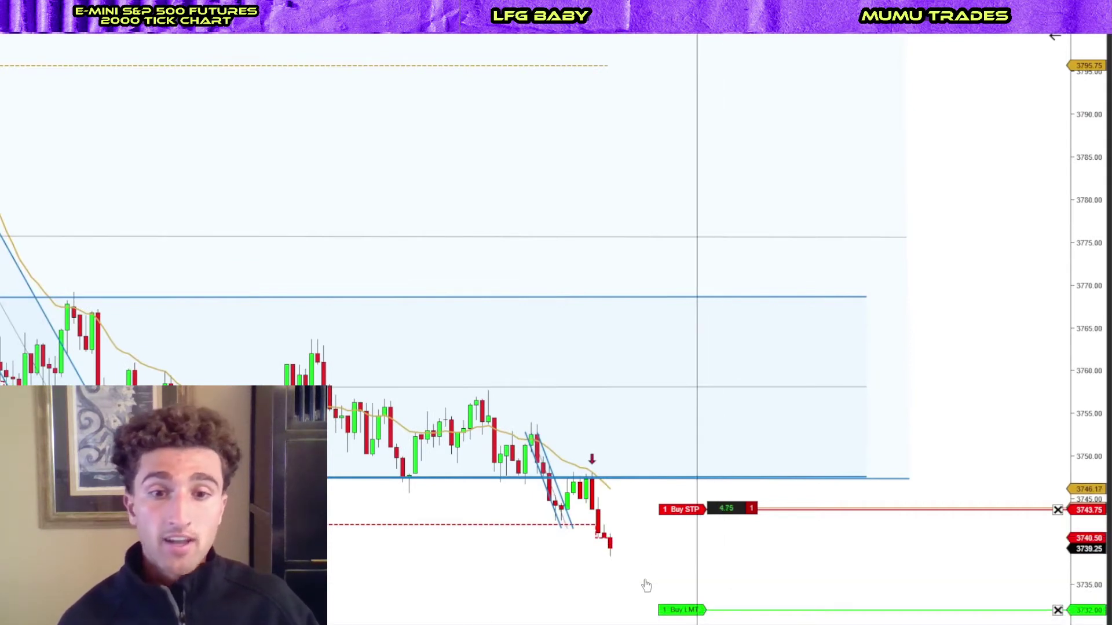
pyautogui.click(646, 586)
pyautogui.moveTo(691, 624); pyautogui.dragTo(705, 624)
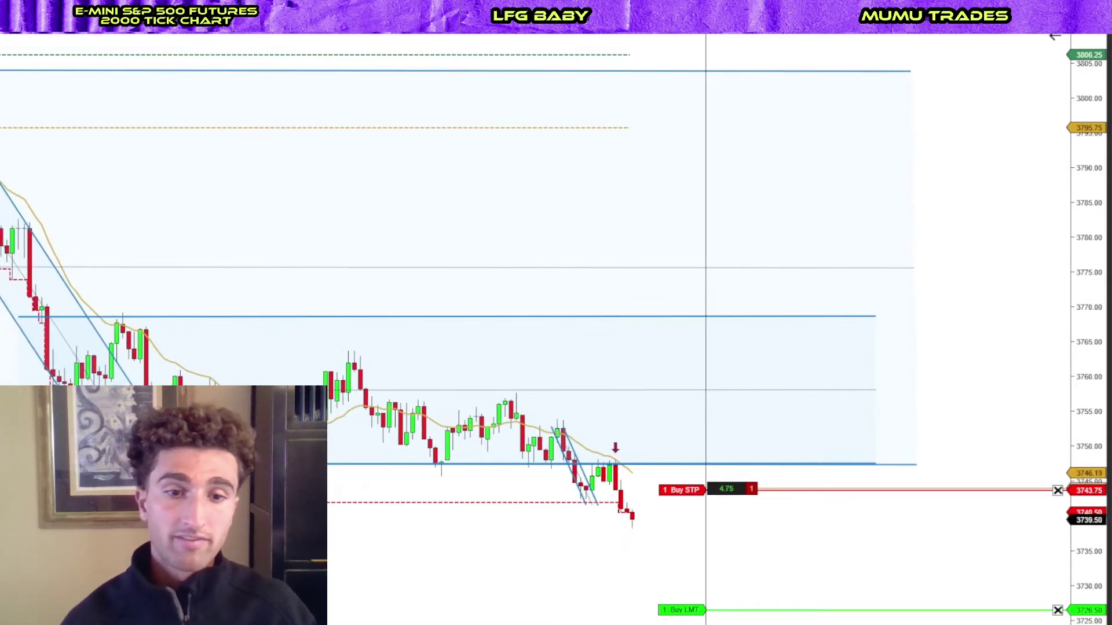
# - Decrease the price of the one-contract buy stop order to 3742.50
pyautogui.moveTo(759, 538); pyautogui.dragTo(740, 538)
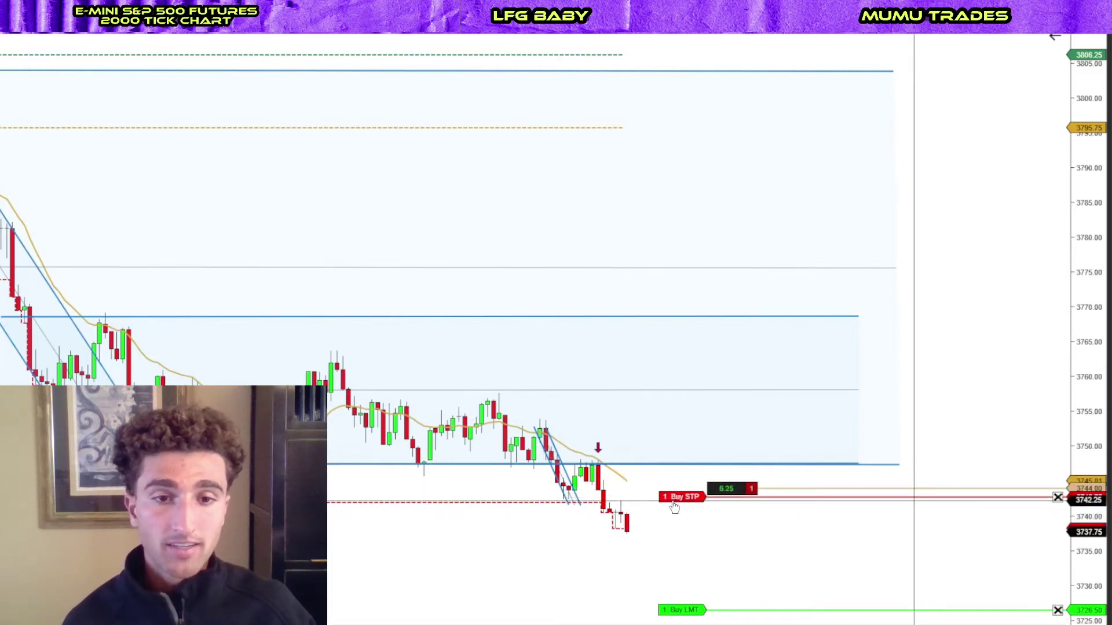
pyautogui.rightClick(931, 509)
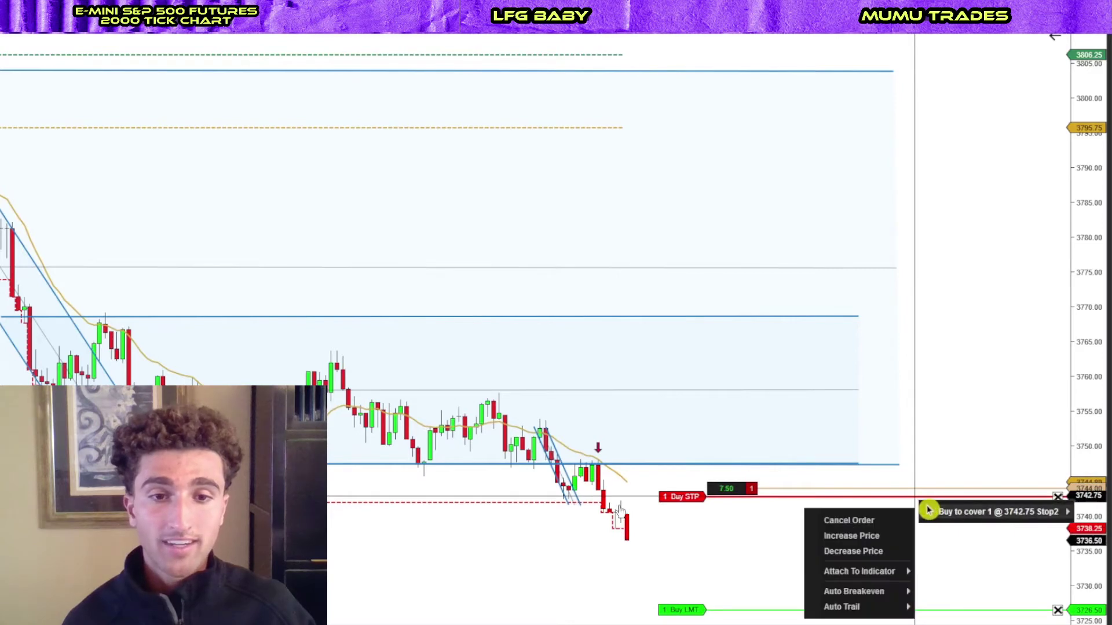
pyautogui.click(880, 548)
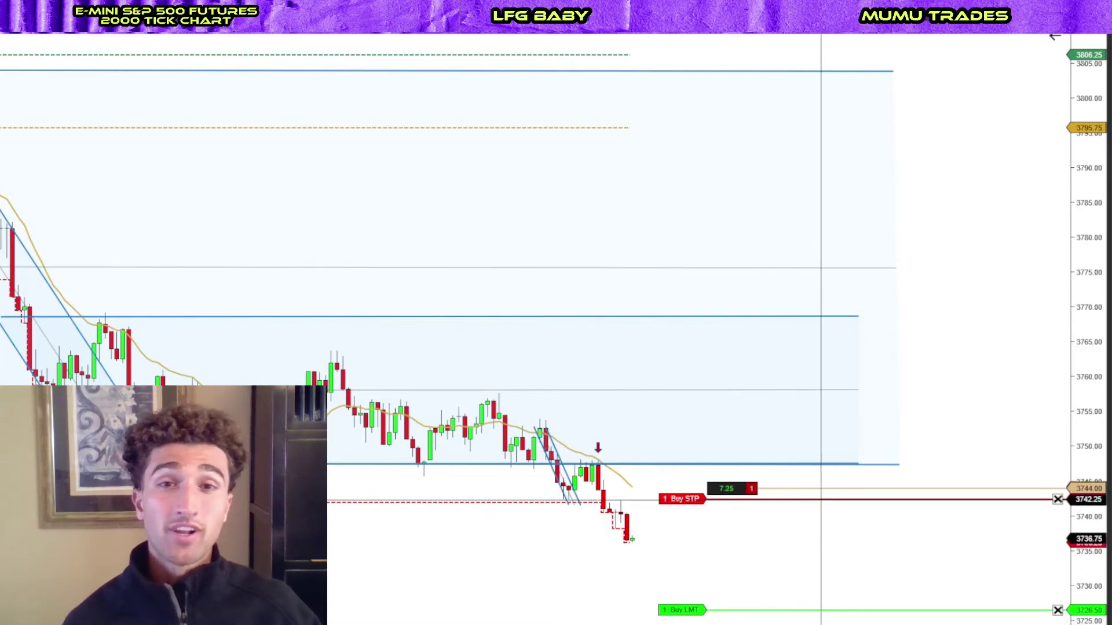
# - Examine the price action around the short entry and the active orders, both up close and over the wider downtrend
pyautogui.moveTo(797, 500); pyautogui.dragTo(702, 480)
pyautogui.scroll(-3, 527, 441)
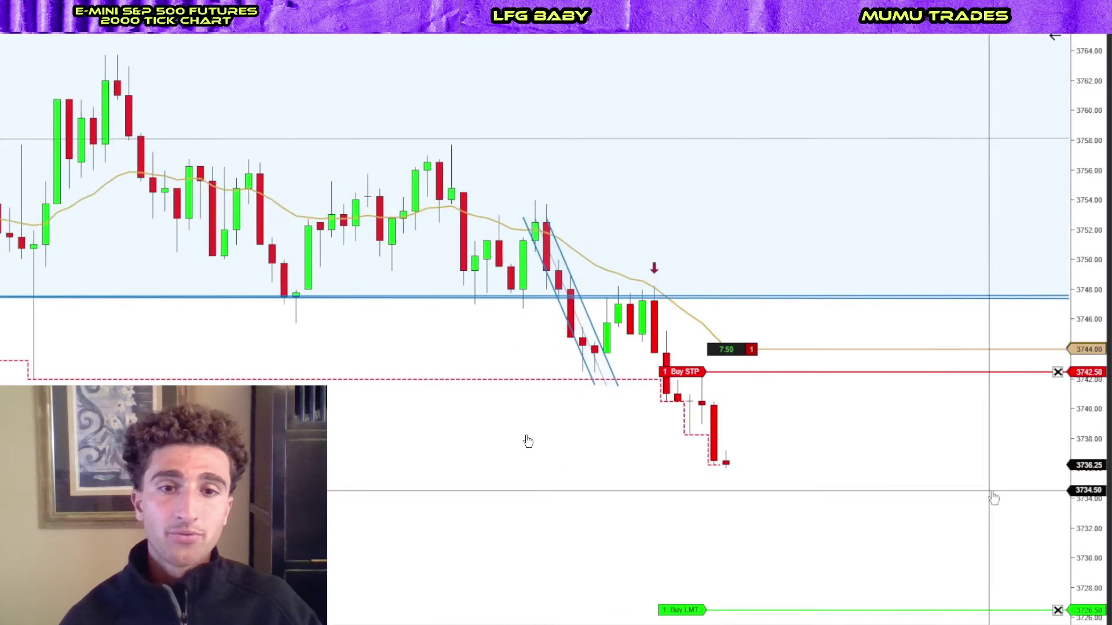
pyautogui.moveTo(1017, 503); pyautogui.dragTo(797, 502)
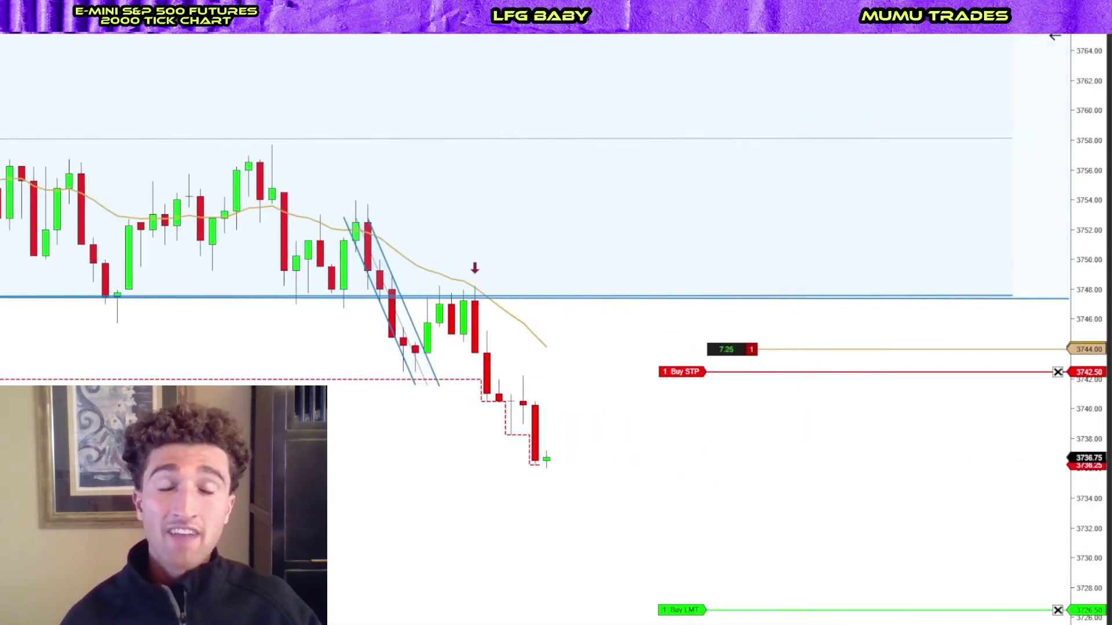
pyautogui.moveTo(712, 623); pyautogui.dragTo(757, 623)
pyautogui.scroll(-4, 757, 324)
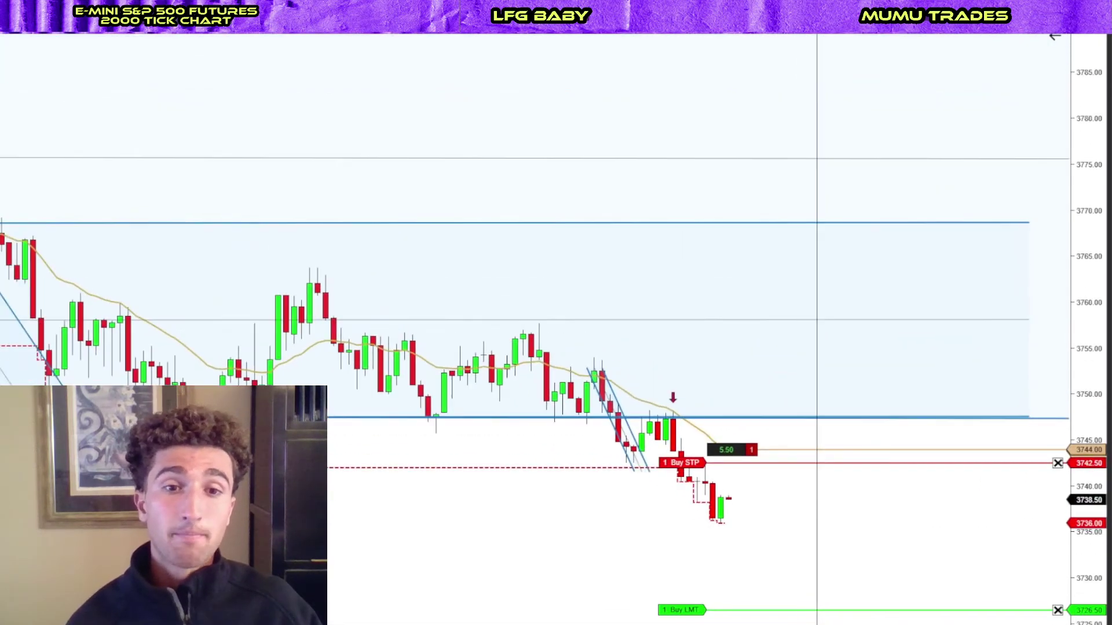
pyautogui.scroll(-5, 663, 560)
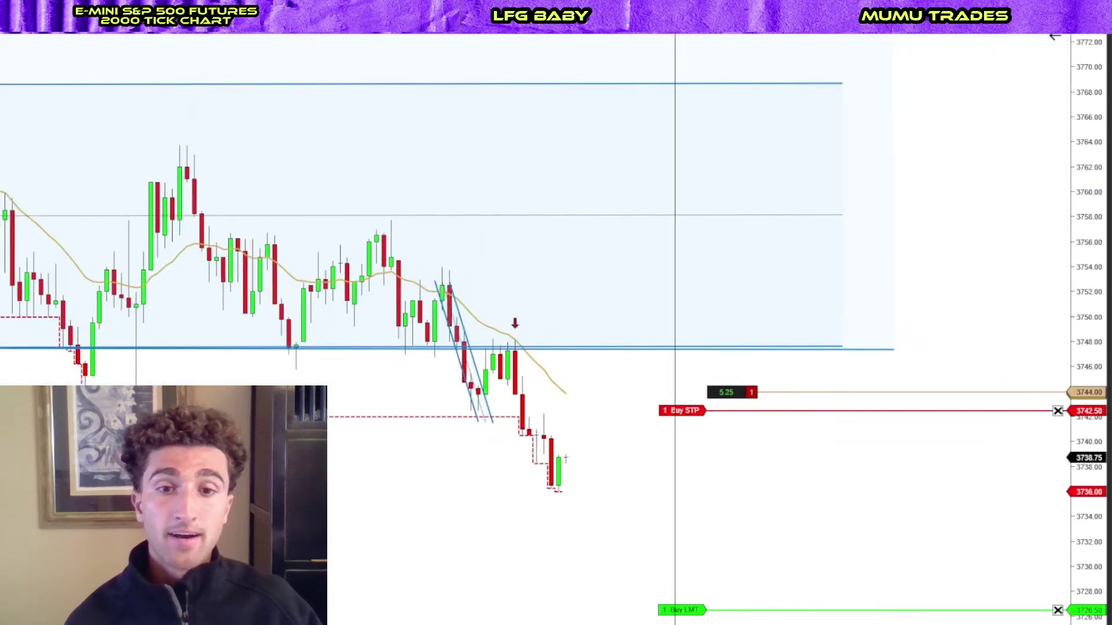
pyautogui.scroll(-4, 525, 440)
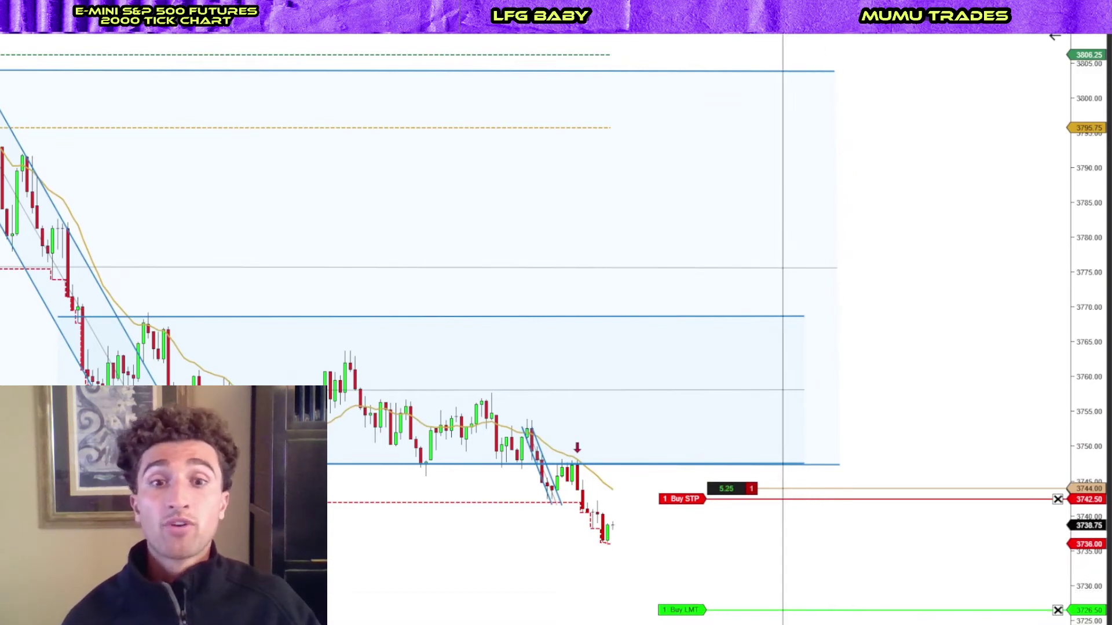
pyautogui.scroll(2, 783, 406)
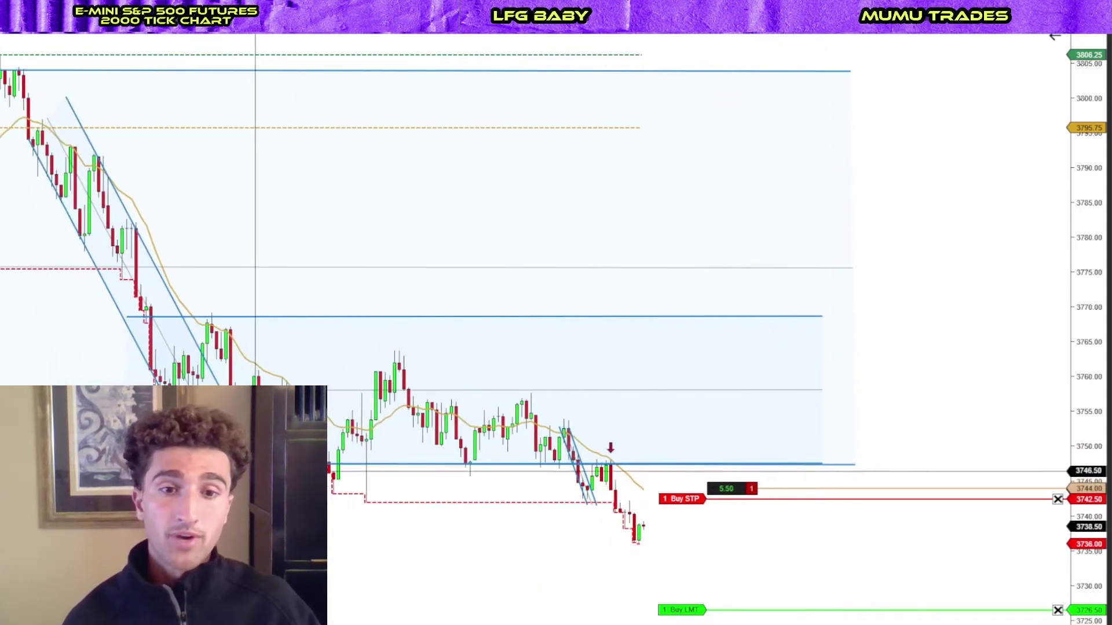
# - Extend the large descending channel past the latest candles at a shallower slope and widen it by raising its upper line
pyautogui.click(262, 480)
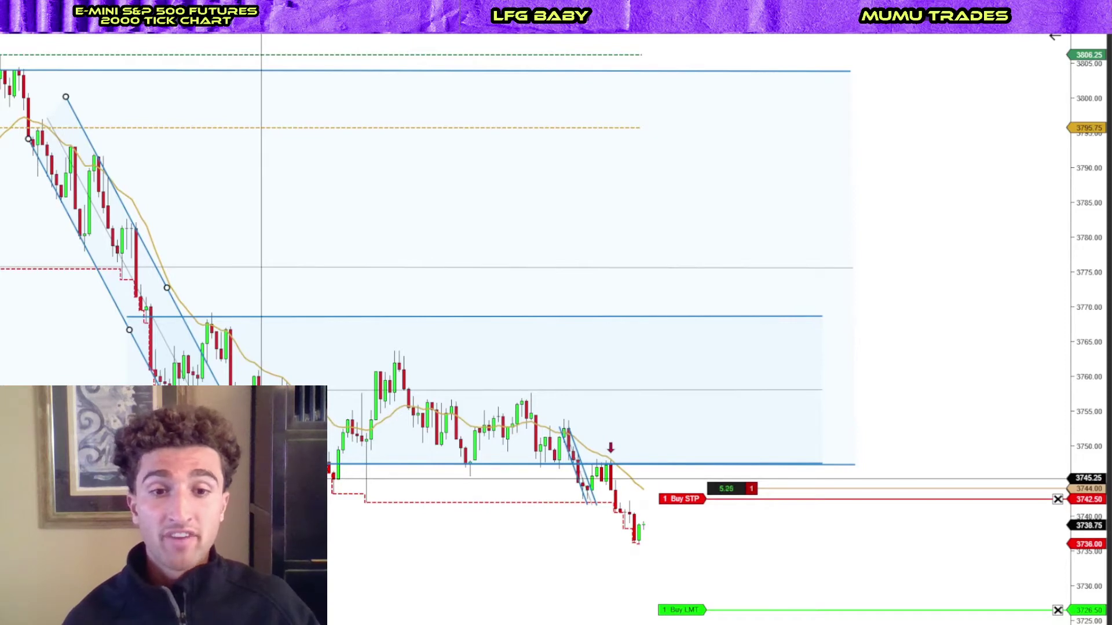
pyautogui.moveTo(233, 480); pyautogui.dragTo(778, 624)
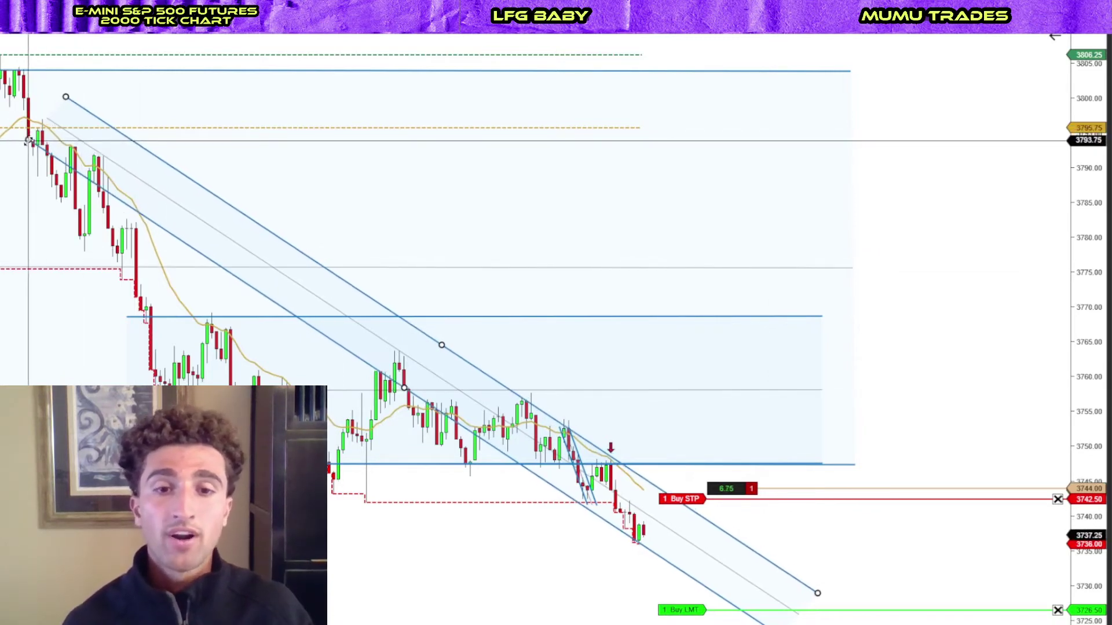
pyautogui.moveTo(66, 97); pyautogui.dragTo(100, 2)
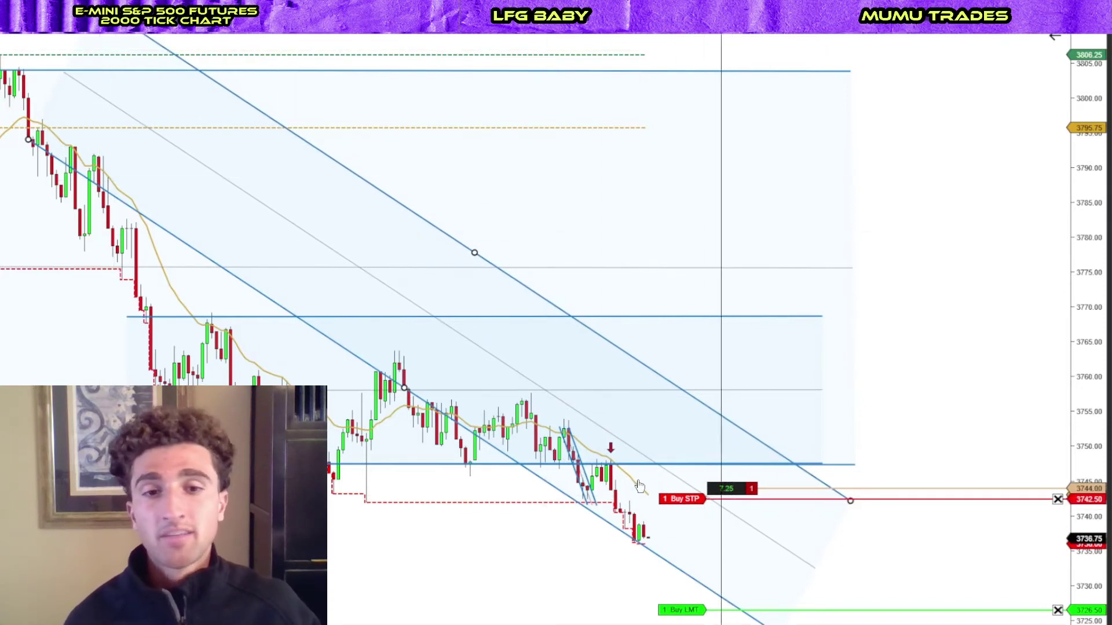
# - Trail the protective buy stop order down to 3739.50, just above the latest candles
pyautogui.scroll(3, 639, 485)
pyautogui.moveTo(680, 393); pyautogui.dragTo(680, 436)
pyautogui.rightClick(681, 437)
pyautogui.moveTo(692, 454)
pyautogui.click(844, 475)
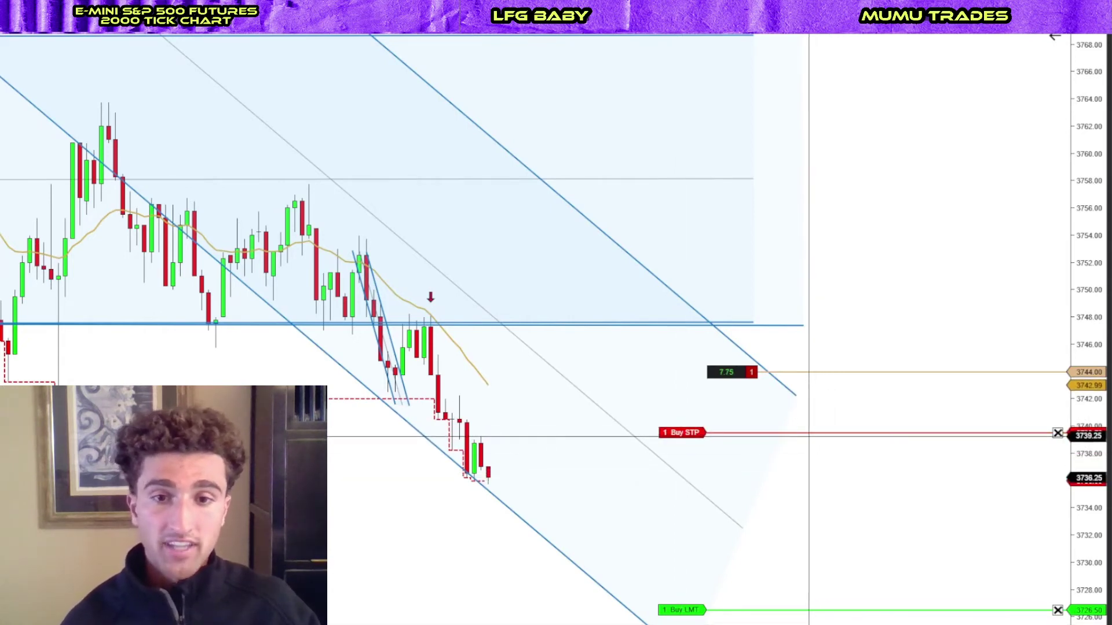
# - Reposition the large descending channel so its upper line runs from the 3806.25 high along the lower highs
pyautogui.scroll(-5, 435, 471)
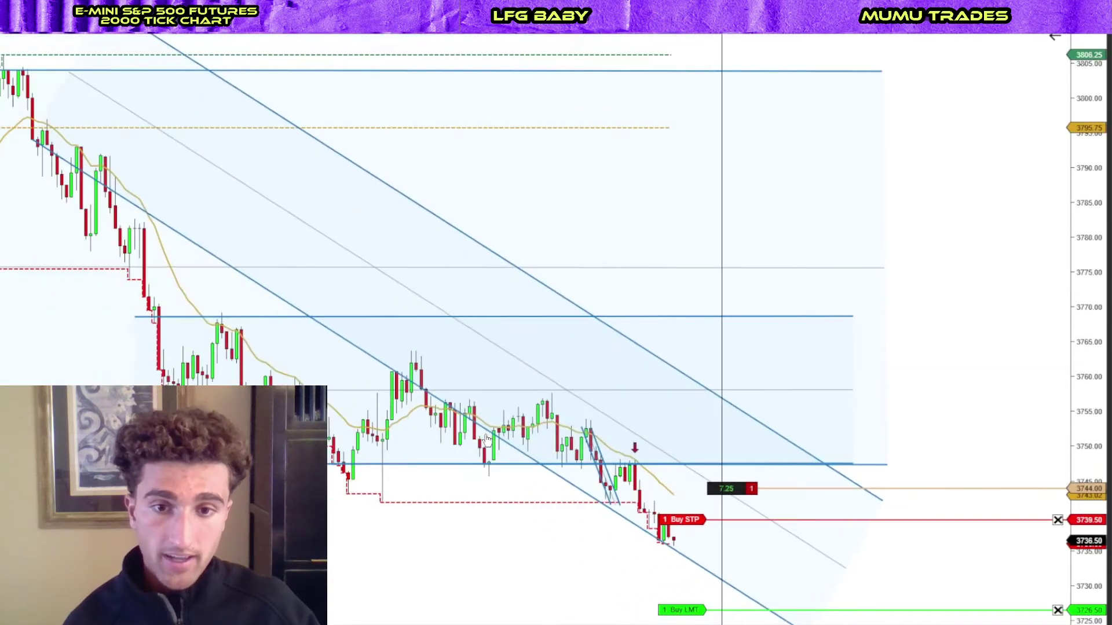
pyautogui.moveTo(450, 205); pyautogui.dragTo(362, 256)
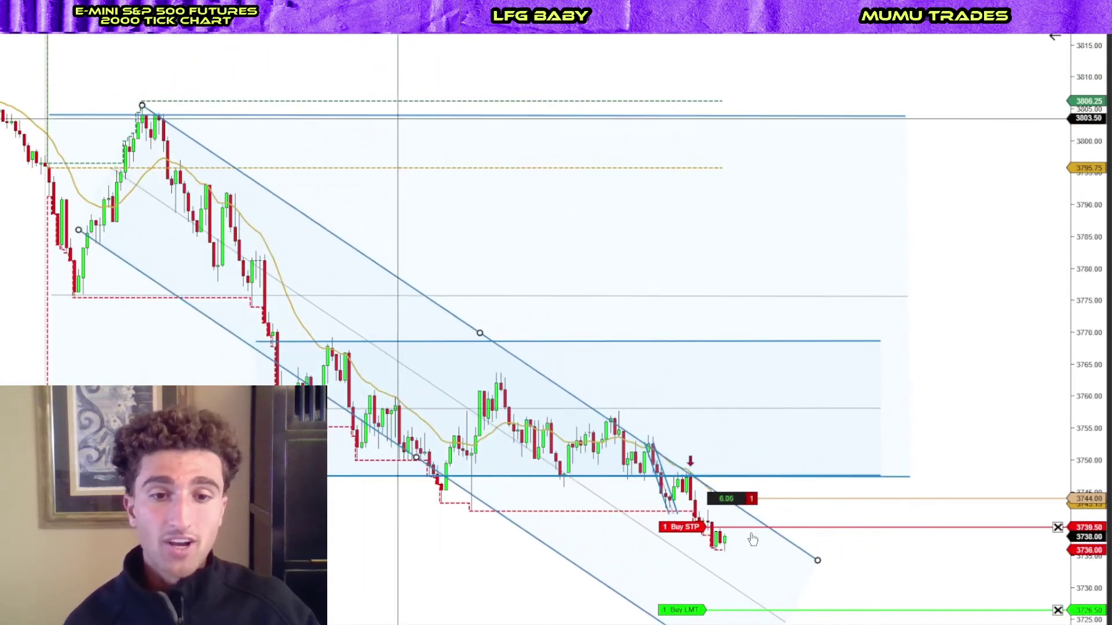
# - Delete the two shaded horizontal channels, first the large upper one and then the smaller one beneath it
pyautogui.click(397, 117)
pyautogui.rightClick(399, 119)
pyautogui.click(440, 155)
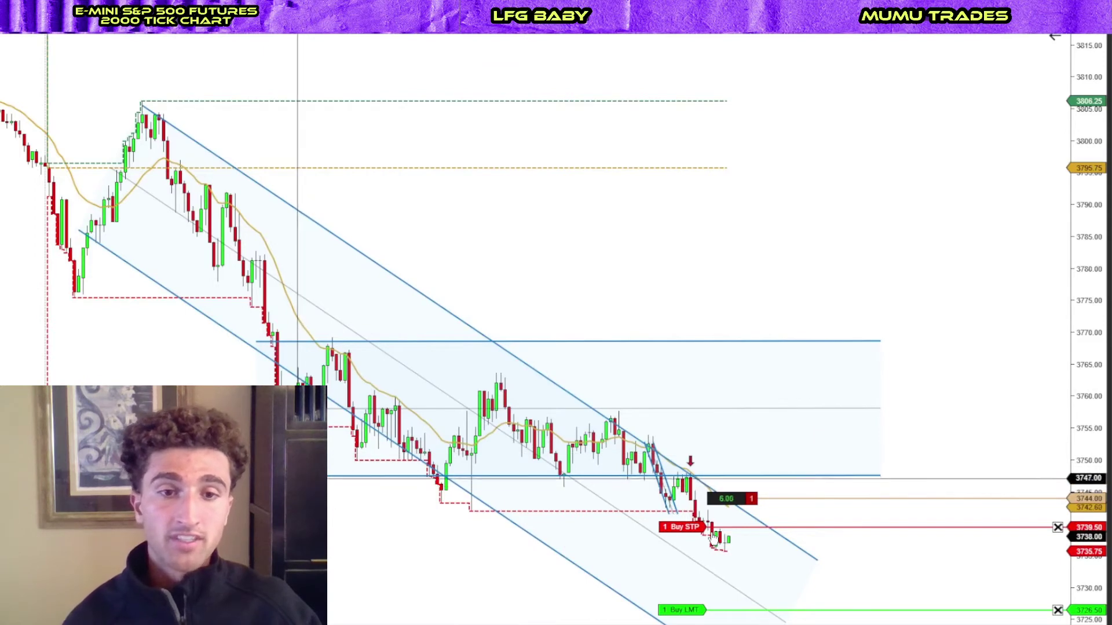
pyautogui.rightClick(297, 476)
pyautogui.click(312, 509)
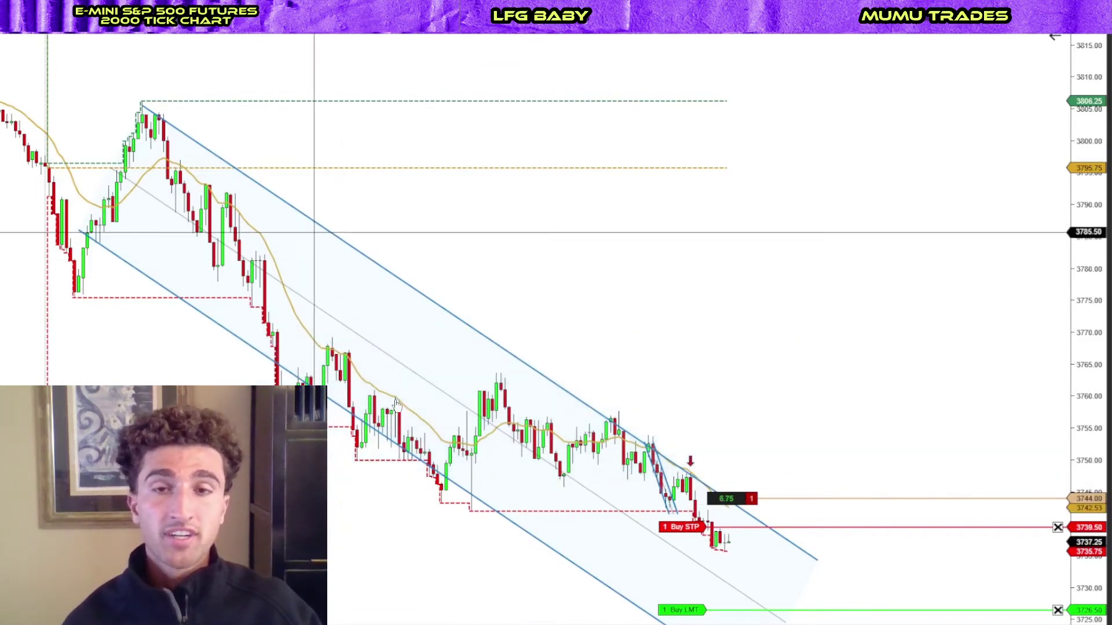
# - Widen the large descending channel by shifting its lower line down toward the swing lows
pyautogui.click(146, 110)
pyautogui.moveTo(147, 110); pyautogui.dragTo(173, 124)
pyautogui.click(481, 253)
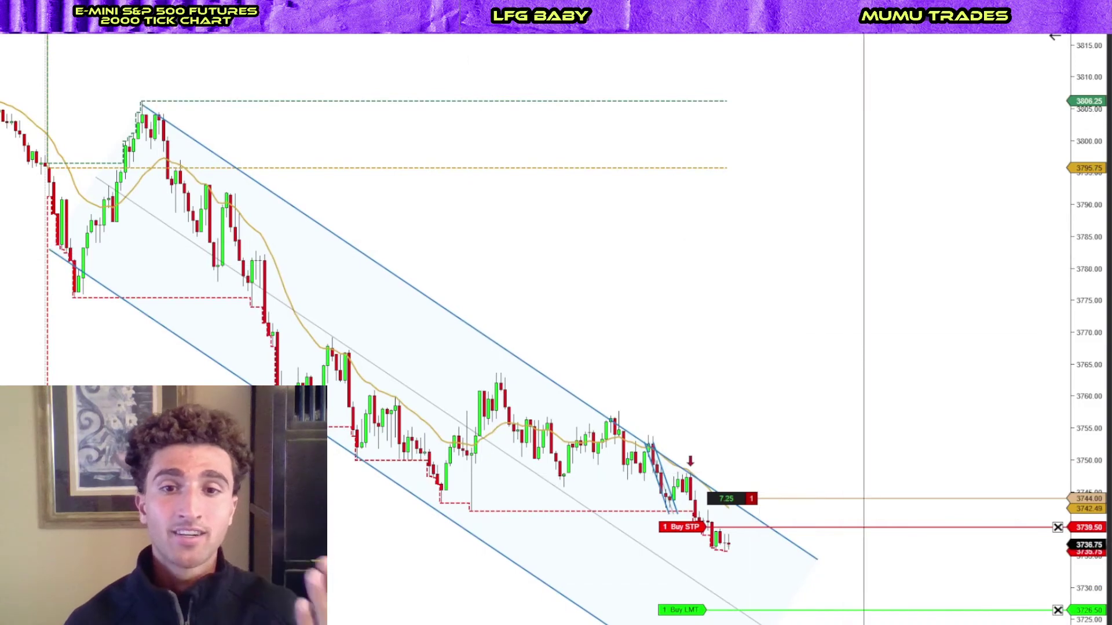
# - Extend the small steep channel down past the latest candles and widen it to enclose the recent price swings
pyautogui.moveTo(886, 588); pyautogui.dragTo(756, 578)
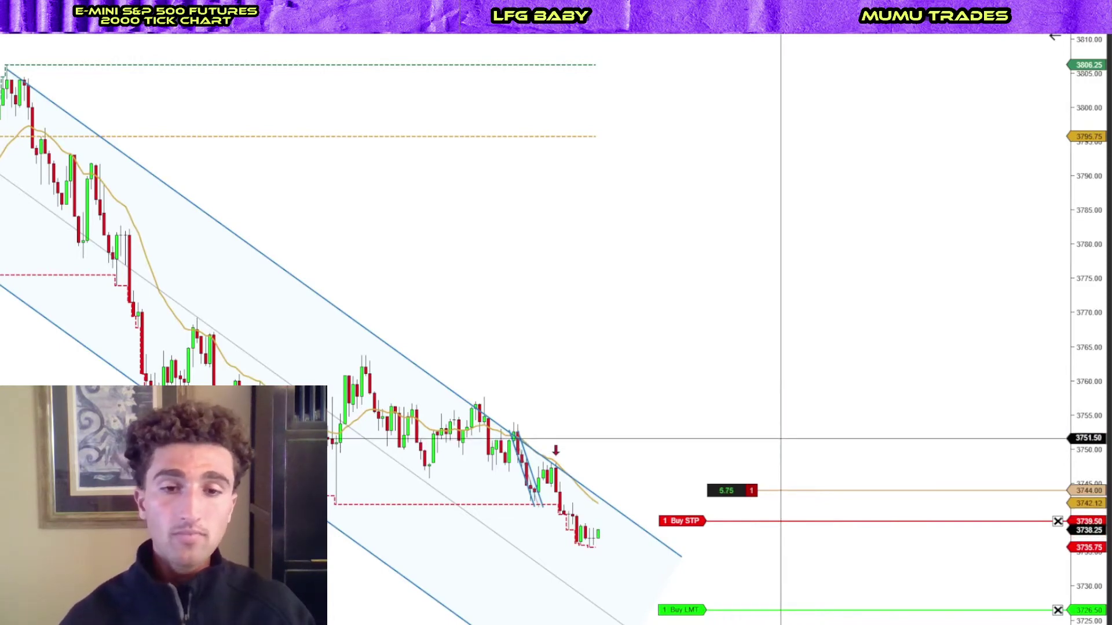
pyautogui.click(533, 506)
pyautogui.moveTo(543, 506)
pyautogui.mouseDown()
pyautogui.moveTo(603, 561)
pyautogui.moveTo(652, 572)
pyautogui.mouseUp()
pyautogui.moveTo(517, 432); pyautogui.dragTo(485, 445)
pyautogui.click(716, 546)
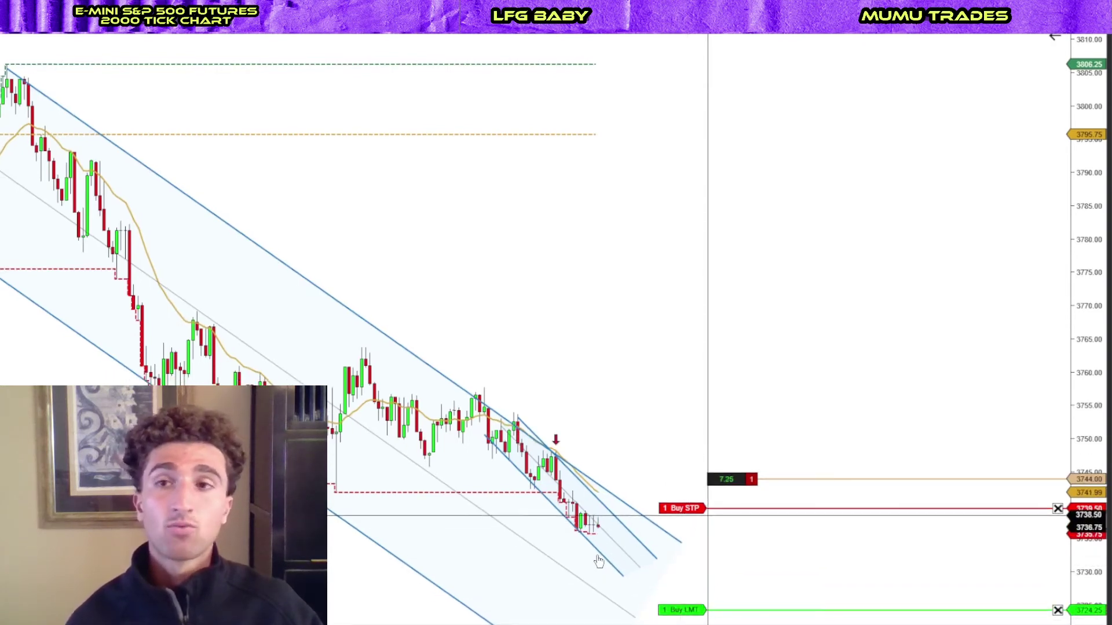
# - Lower the one-contract buy limit target to 3720.50
pyautogui.scroll(3, 599, 562)
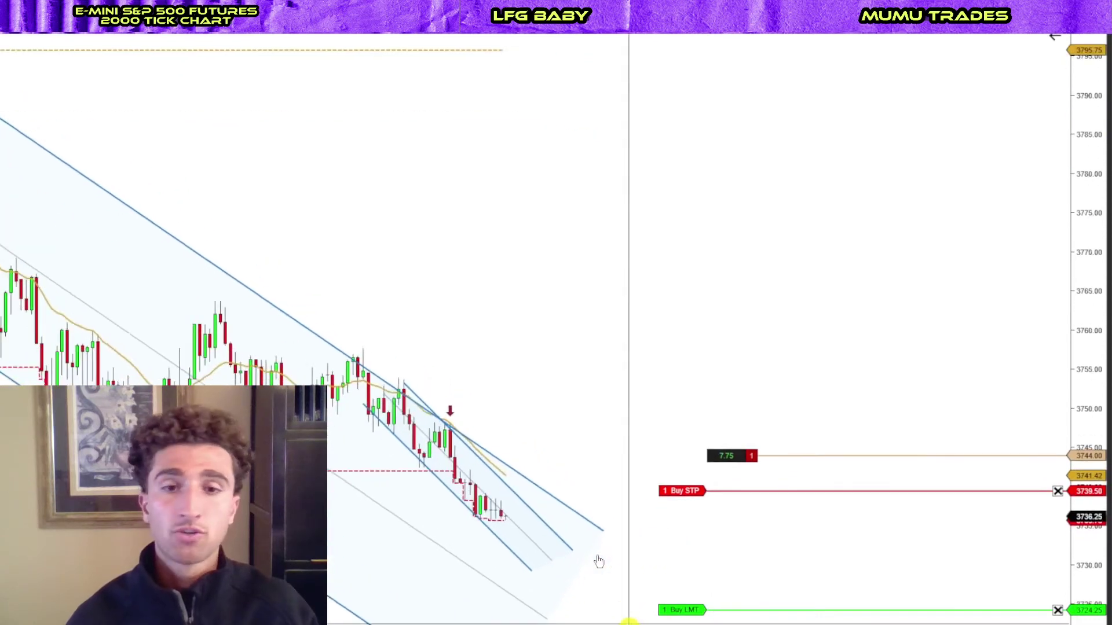
pyautogui.moveTo(599, 561); pyautogui.dragTo(764, 582)
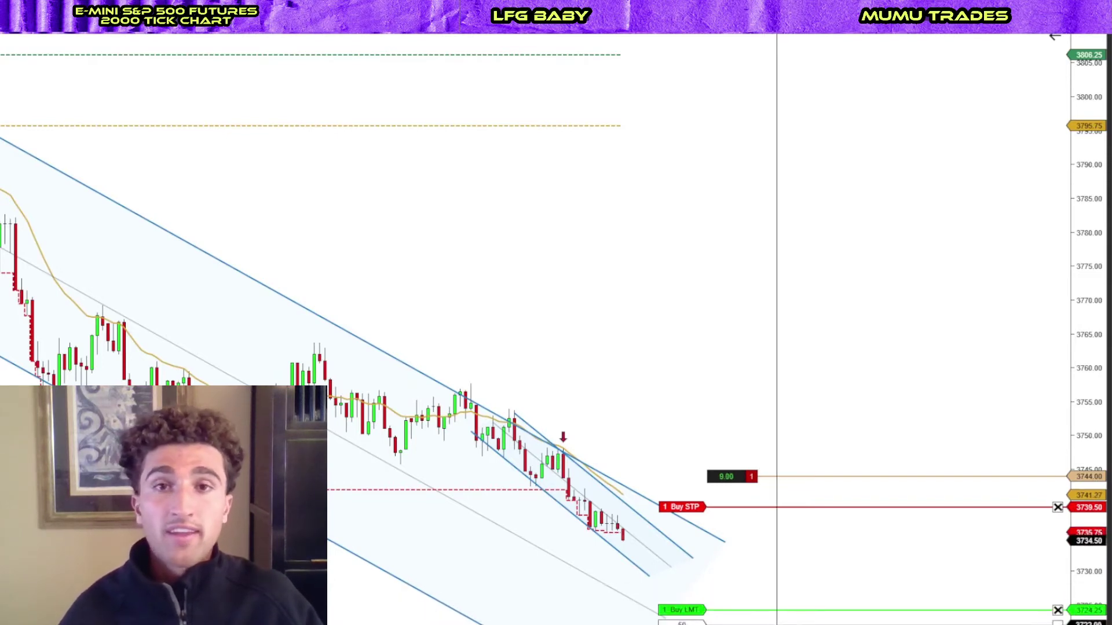
pyautogui.moveTo(773, 575); pyautogui.dragTo(850, 577)
pyautogui.scroll(2, 863, 588)
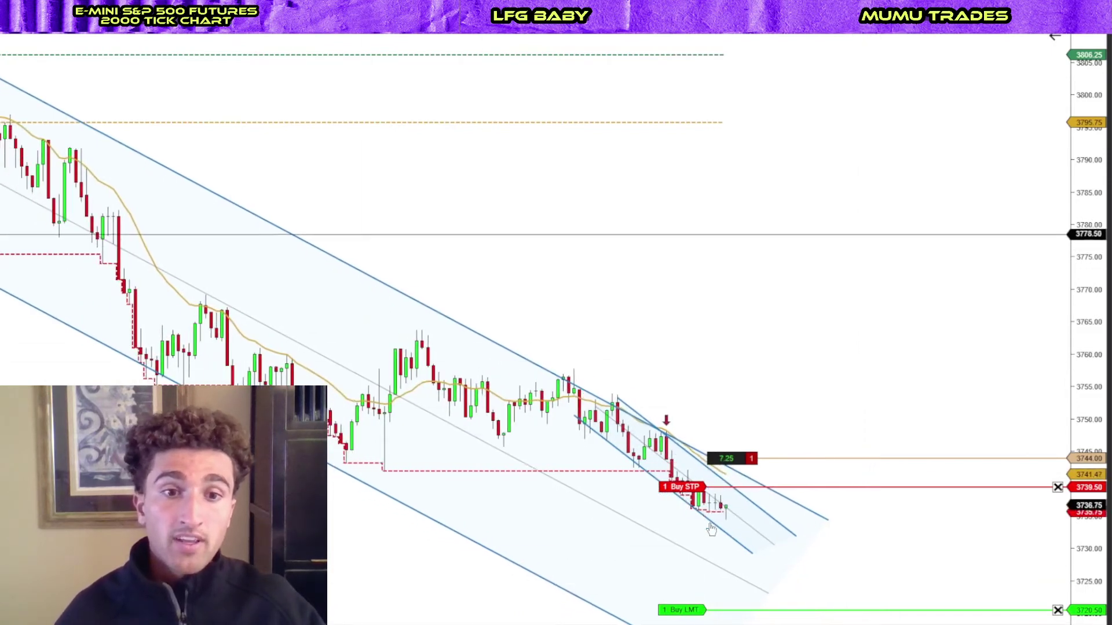
pyautogui.click(734, 513)
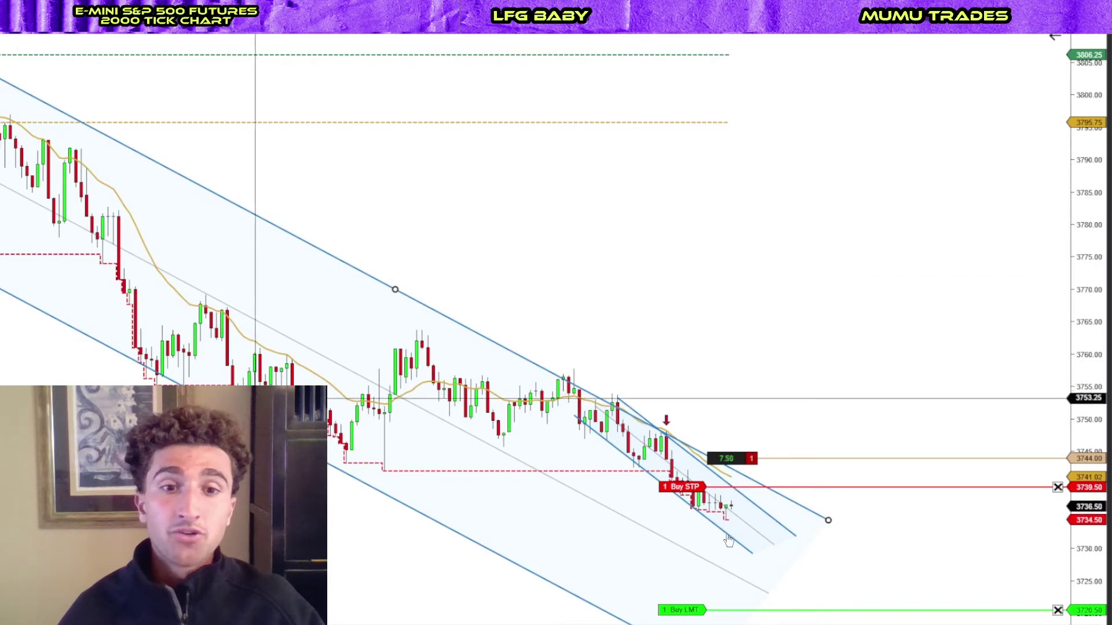
pyautogui.scroll(-5, 741, 514)
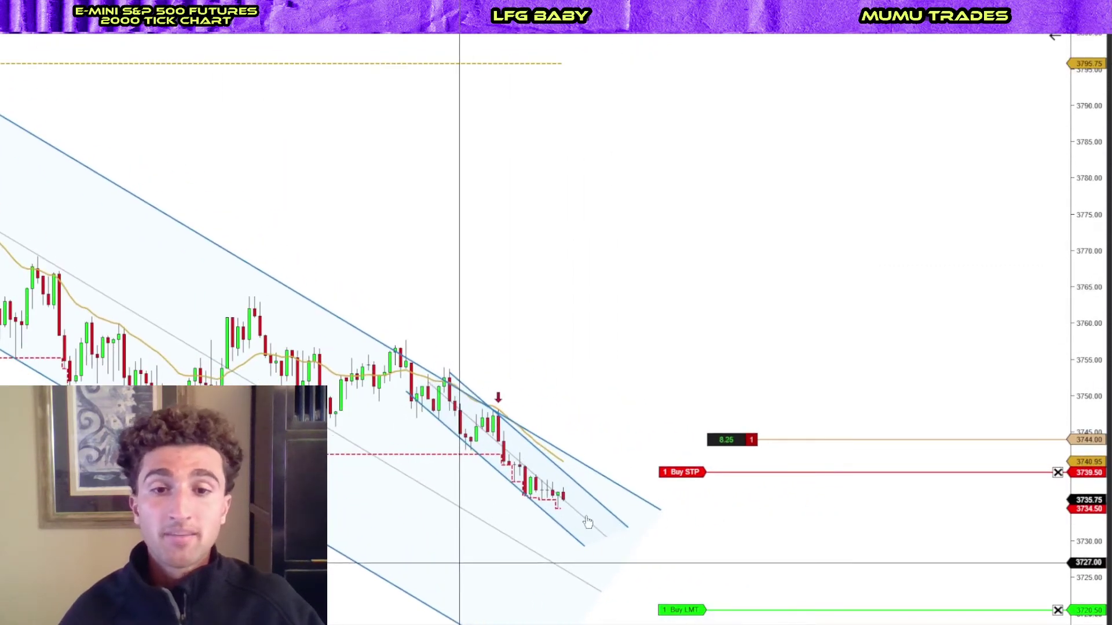
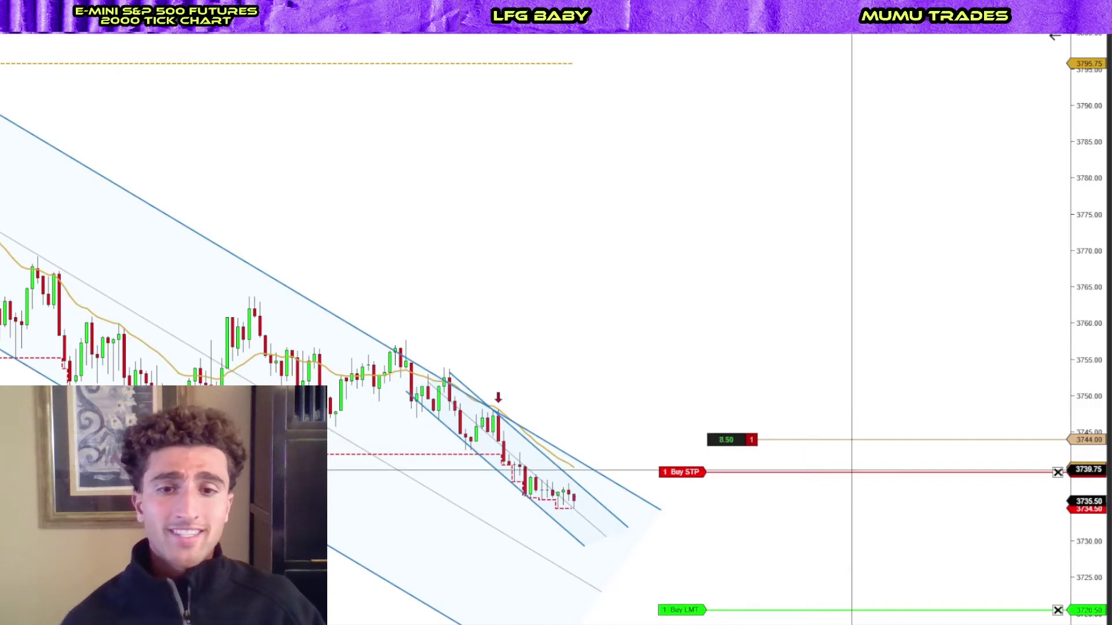
# - Lower the one-contract buy stop to 3738.25
pyautogui.moveTo(851, 470); pyautogui.dragTo(846, 481)
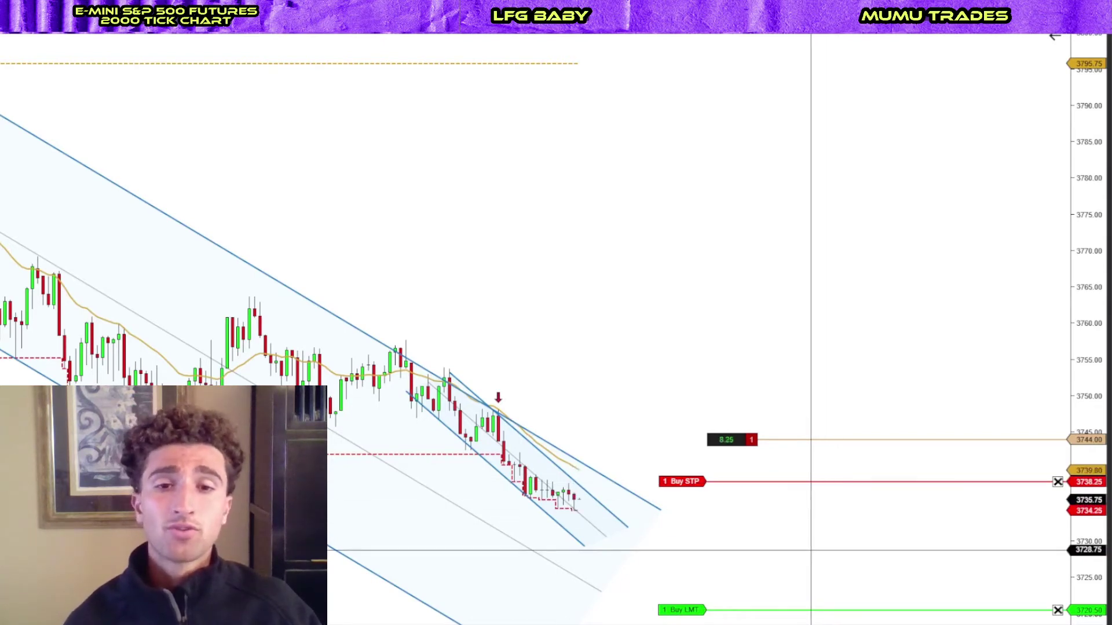
pyautogui.moveTo(803, 624); pyautogui.dragTo(831, 624)
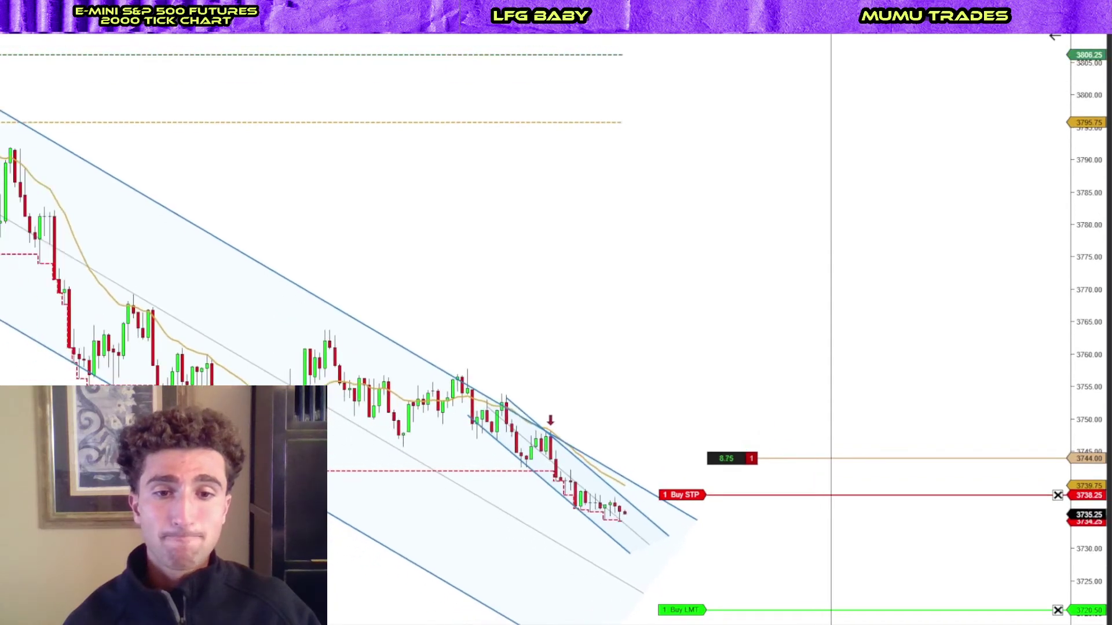
pyautogui.scroll(2, 818, 267)
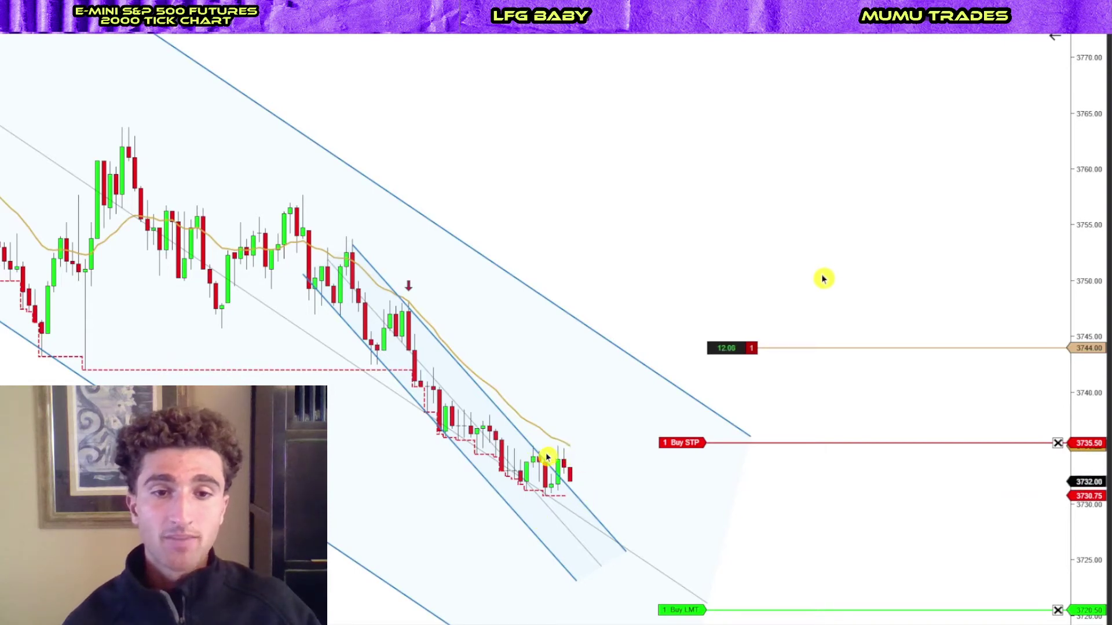
pyautogui.middleClick(742, 285)
pyautogui.moveTo(740, 283); pyautogui.dragTo(732, 279)
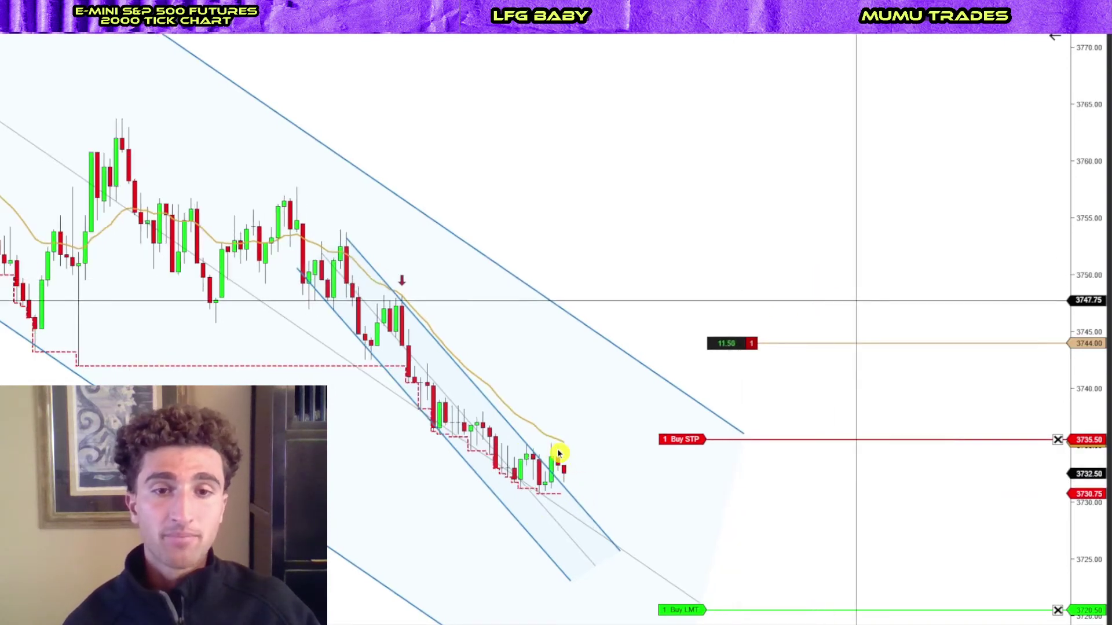
pyautogui.moveTo(856, 301); pyautogui.dragTo(843, 305)
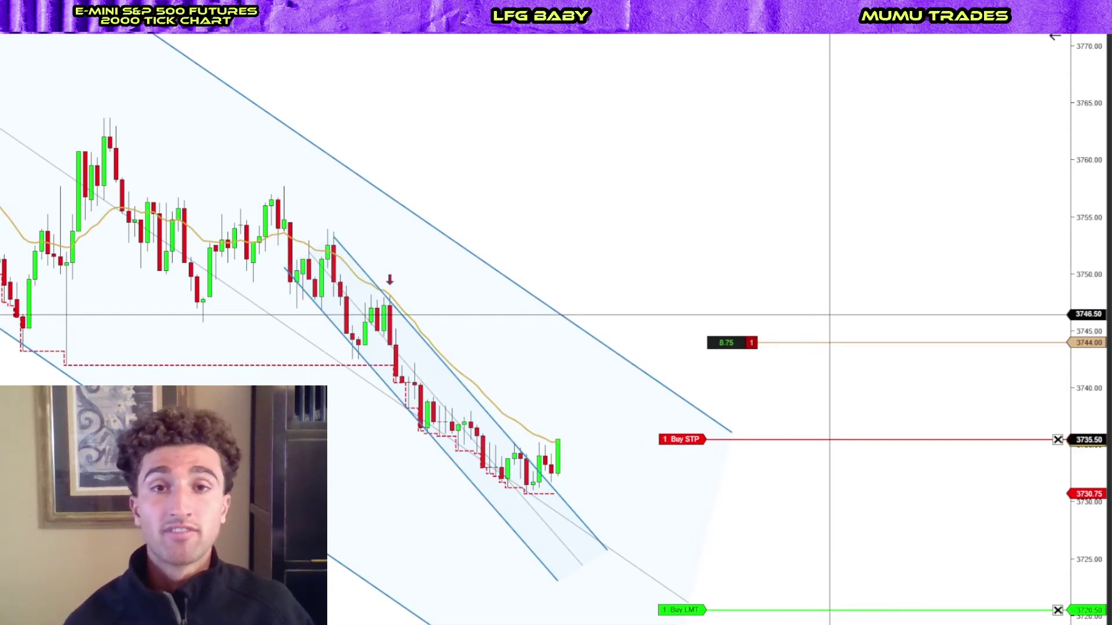
pyautogui.moveTo(751, 361); pyautogui.dragTo(847, 395)
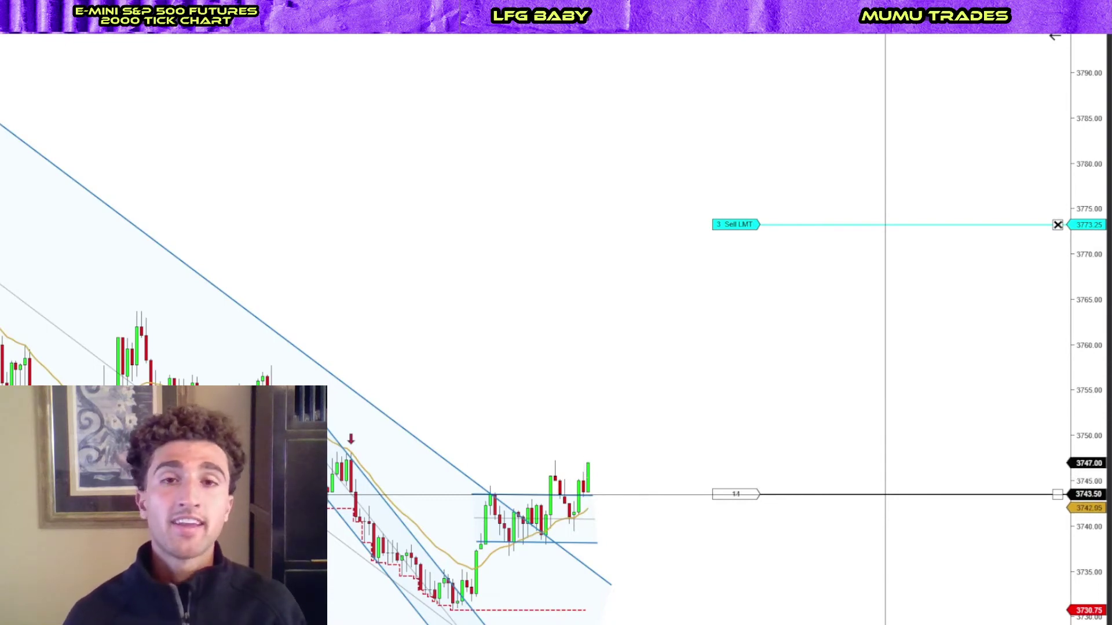
# - Move the three-contract sell limit order to 3772.50 and cancel it
pyautogui.click(901, 231)
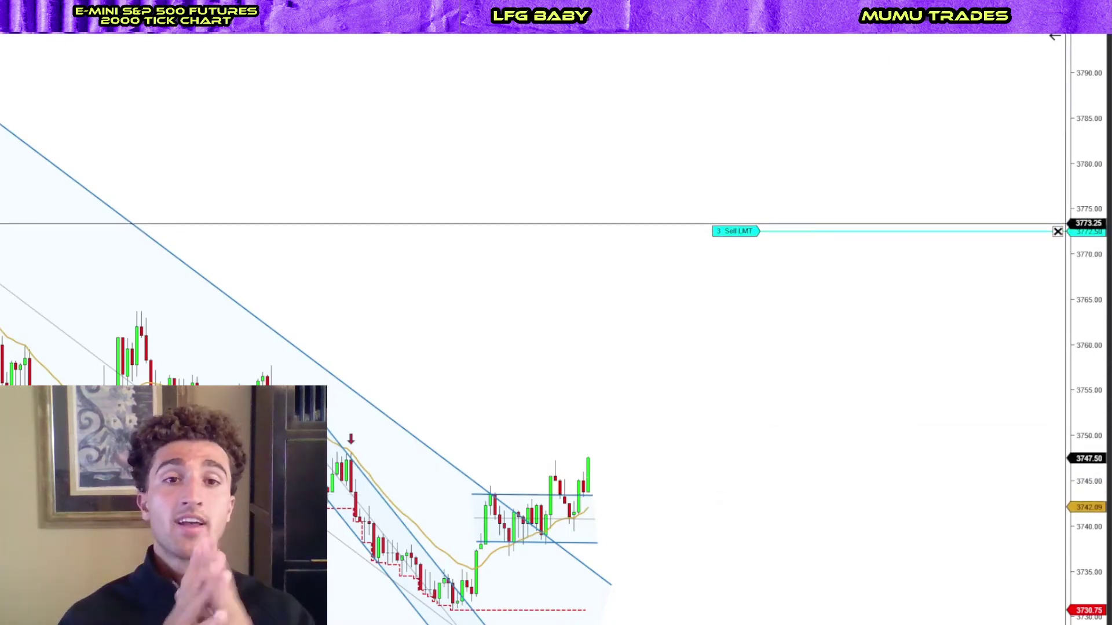
pyautogui.click(1056, 232)
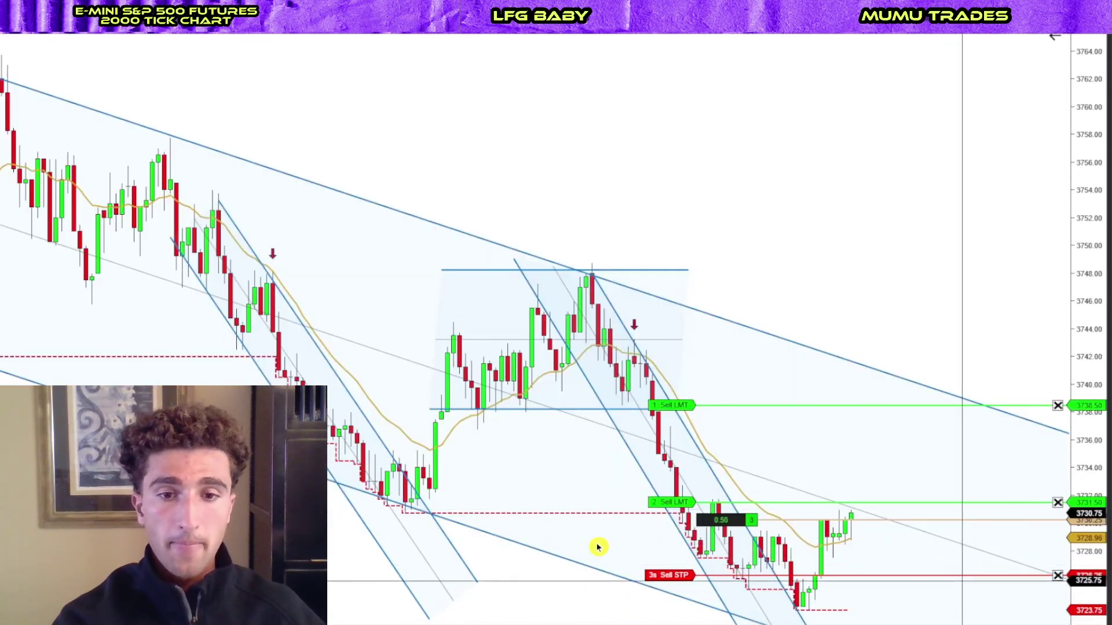
# - Raise the three-contract sell stop protecting the long position to 3727.25
pyautogui.click(963, 576)
pyautogui.click(1037, 563)
pyautogui.moveTo(963, 597); pyautogui.dragTo(746, 602)
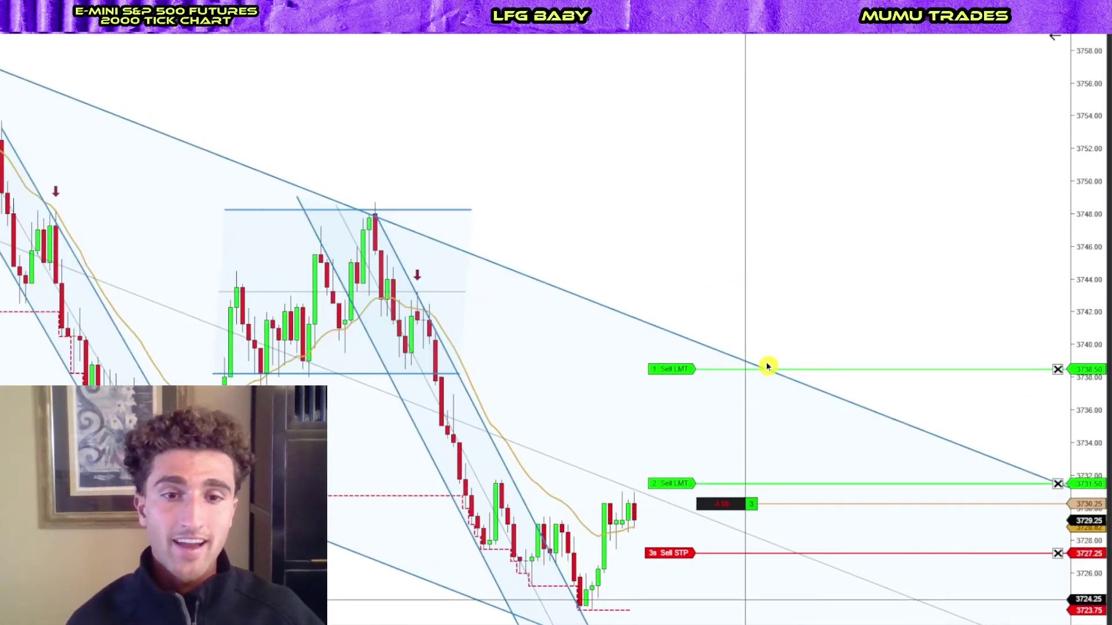
pyautogui.moveTo(767, 366); pyautogui.dragTo(715, 483)
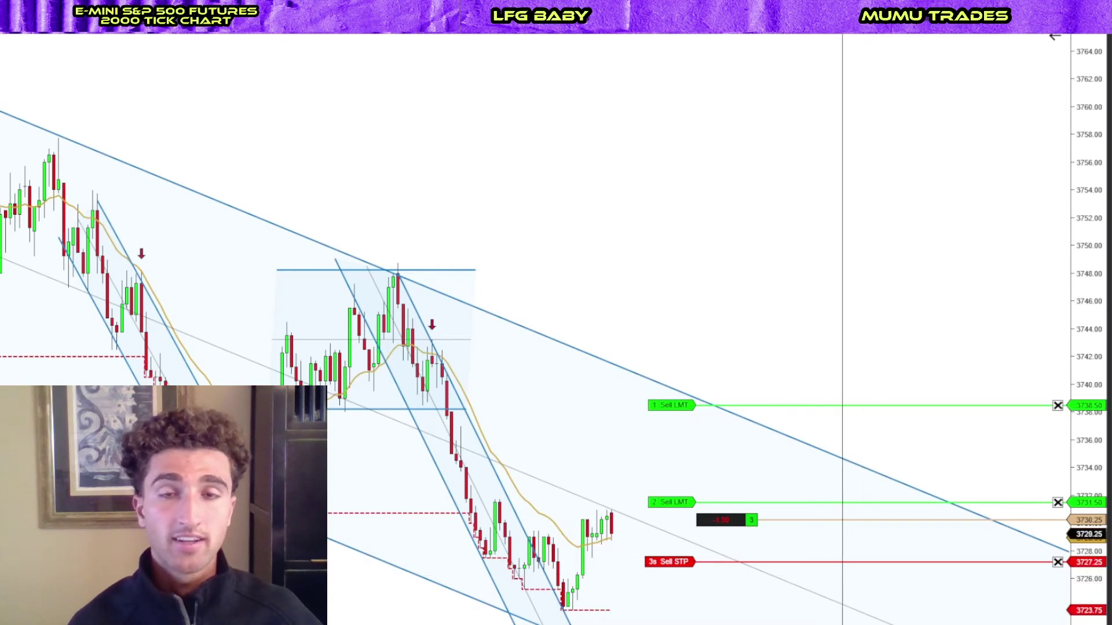
pyautogui.moveTo(837, 624); pyautogui.dragTo(871, 624)
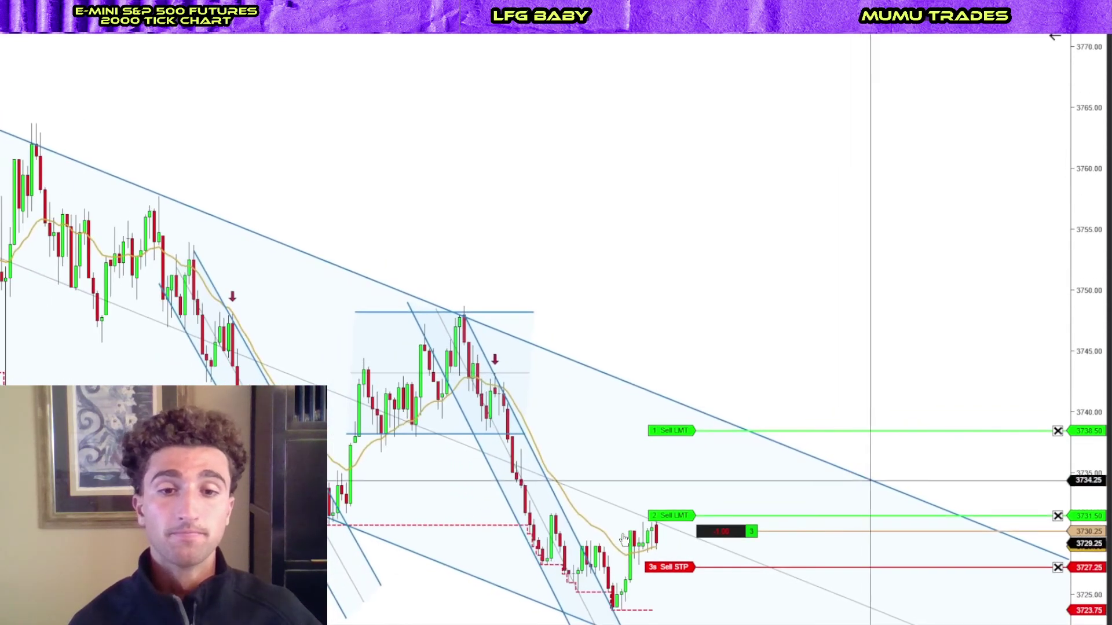
pyautogui.scroll(-5, 623, 537)
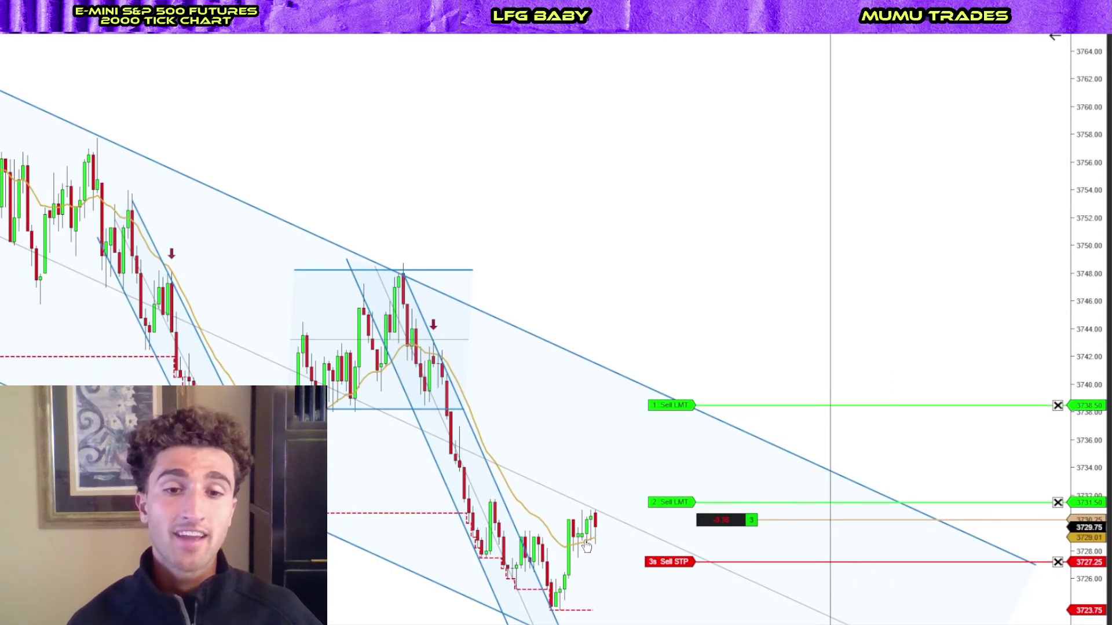
pyautogui.scroll(-3, 586, 546)
pyautogui.scroll(-2, 643, 531)
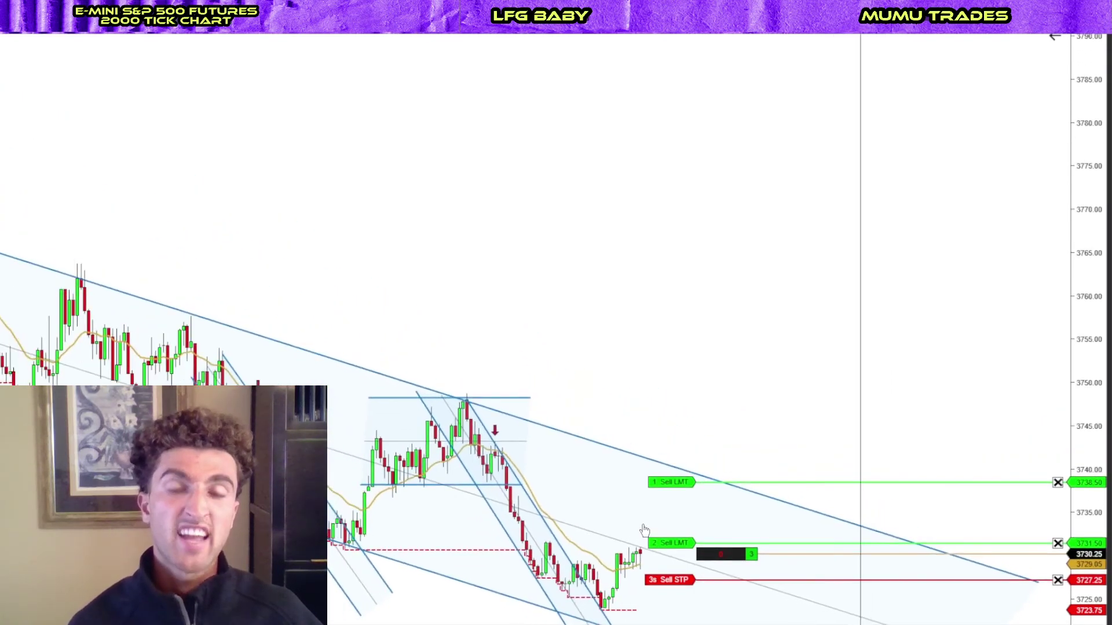
pyautogui.scroll(4, 644, 531)
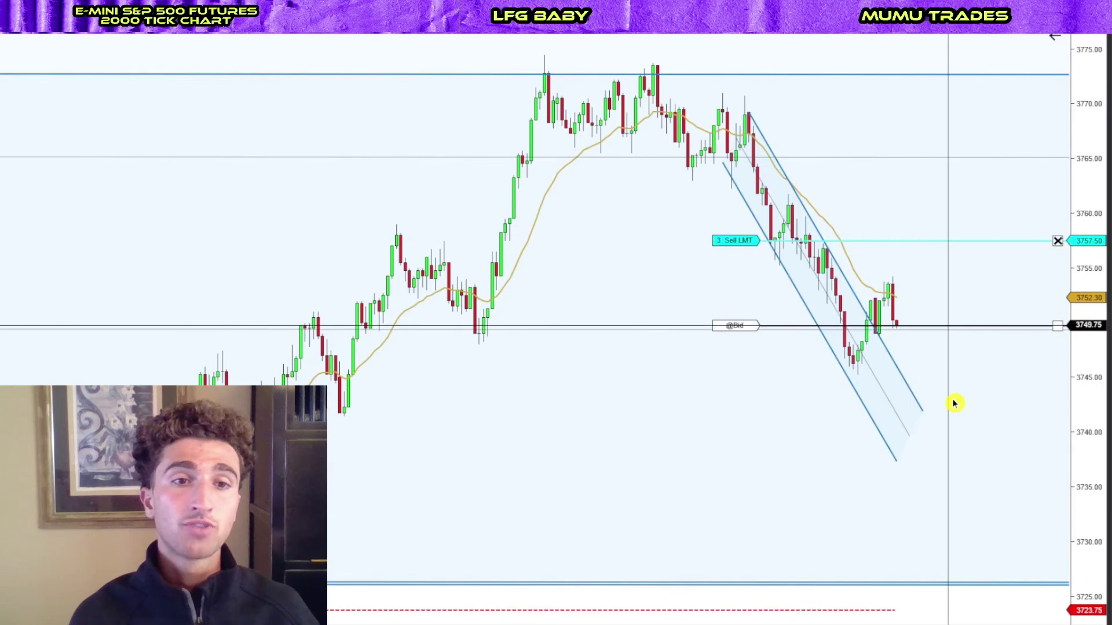
# - Move the three-contract sell limit to 3749.75 to enter short and raise the protective buy stop to about 3754.25
pyautogui.click(948, 326)
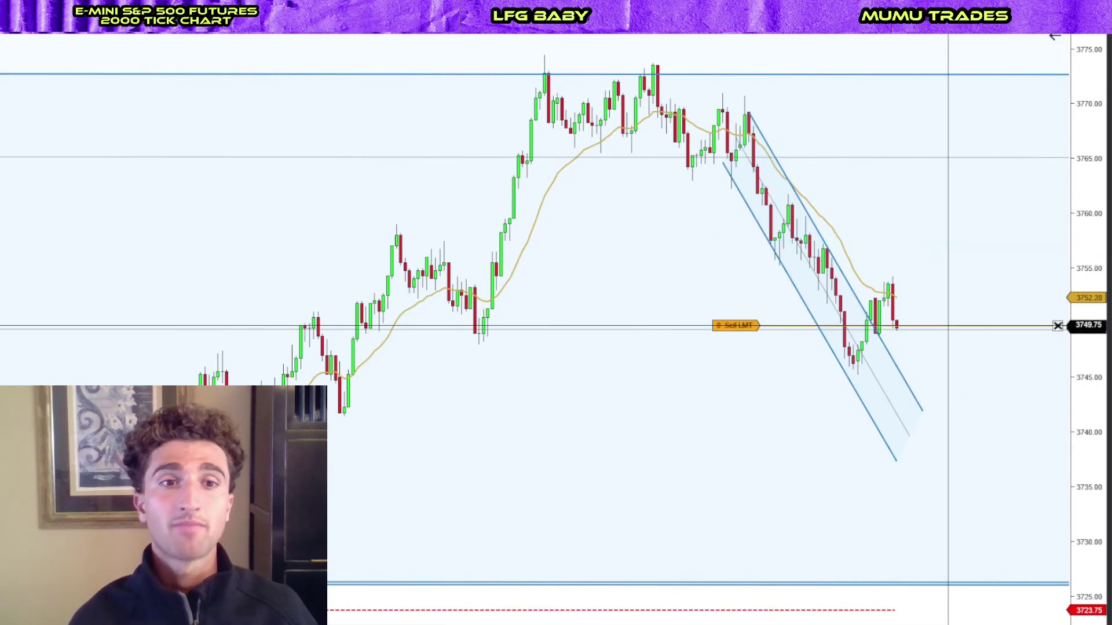
pyautogui.click(950, 282)
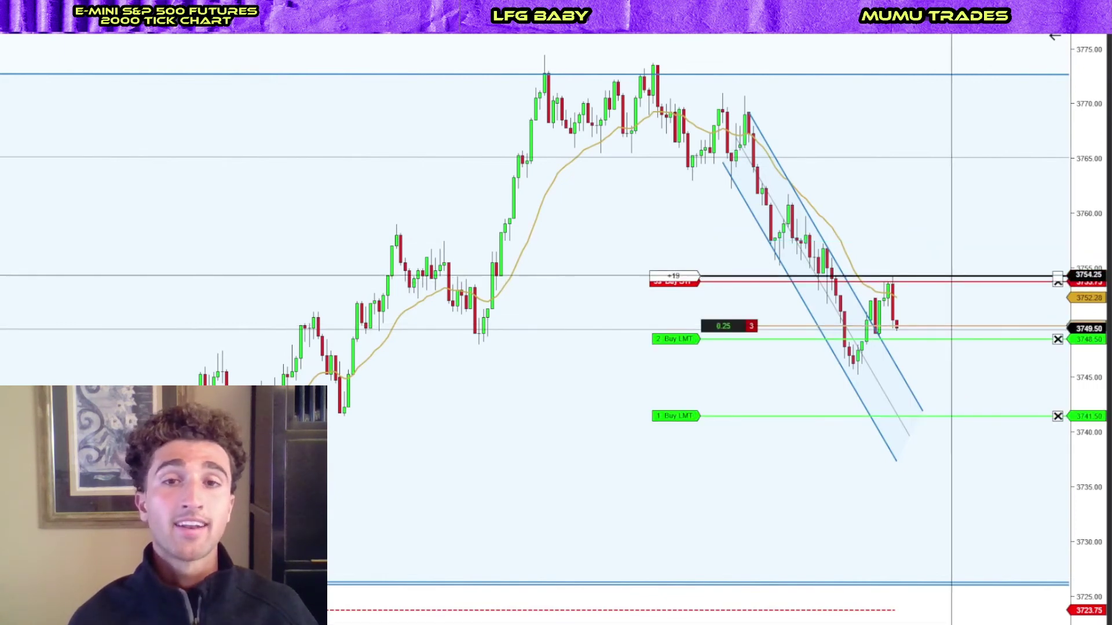
pyautogui.click(952, 273)
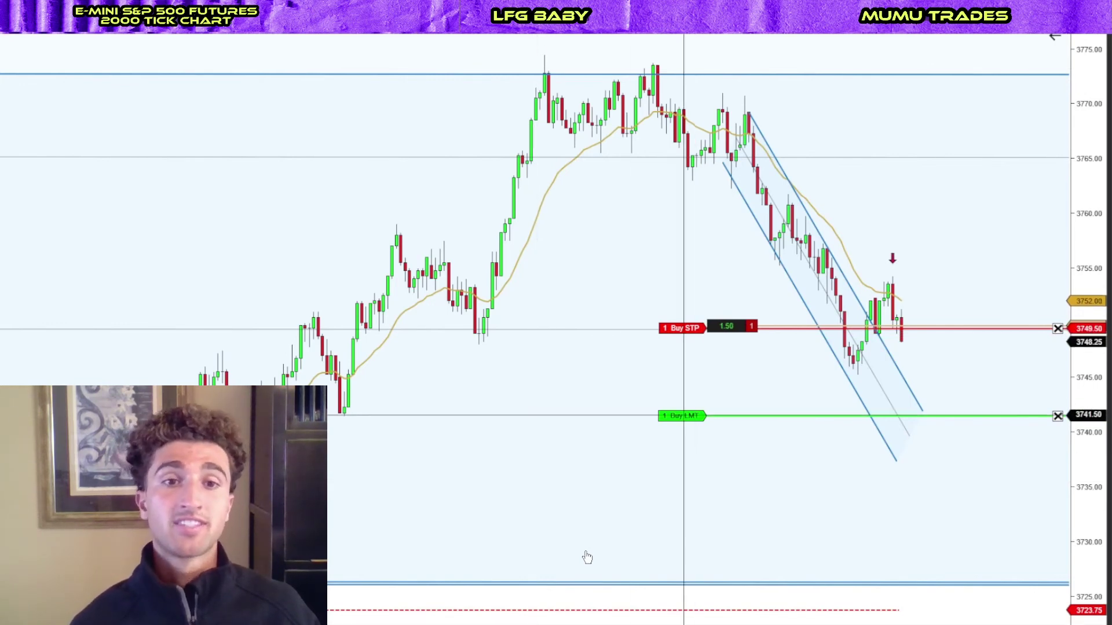
# - Lower the one-contract buy limit target toward the lower boundary of the large horizontal channel
pyautogui.moveTo(683, 416); pyautogui.dragTo(644, 566)
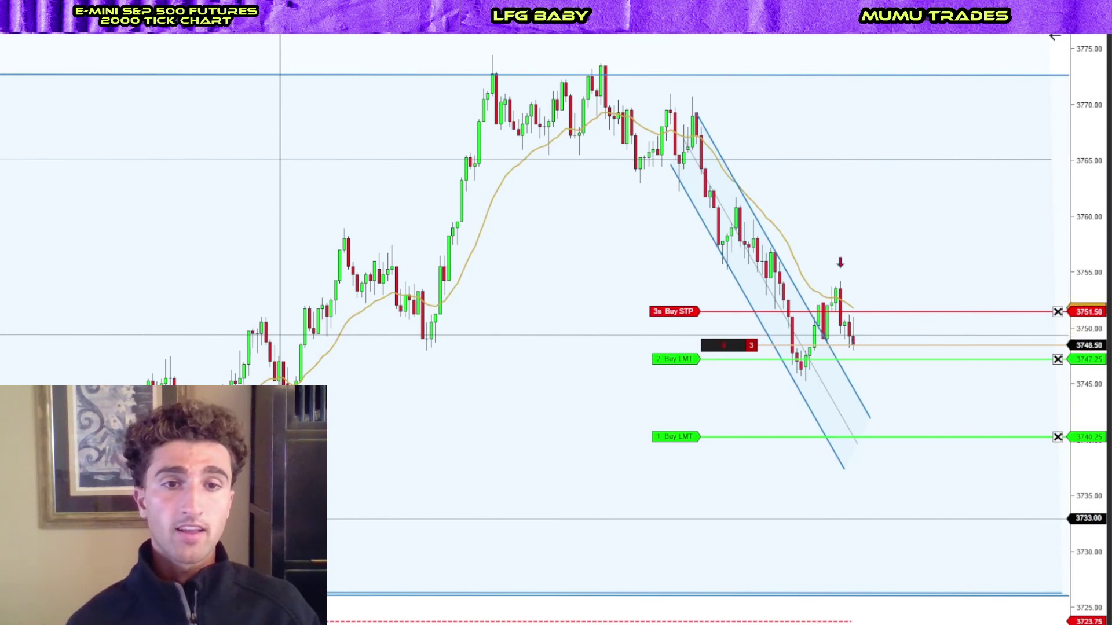
# - Place a red down arrow above the recent candles beside the existing arrow to mark the new short entry
pyautogui.click(849, 301)
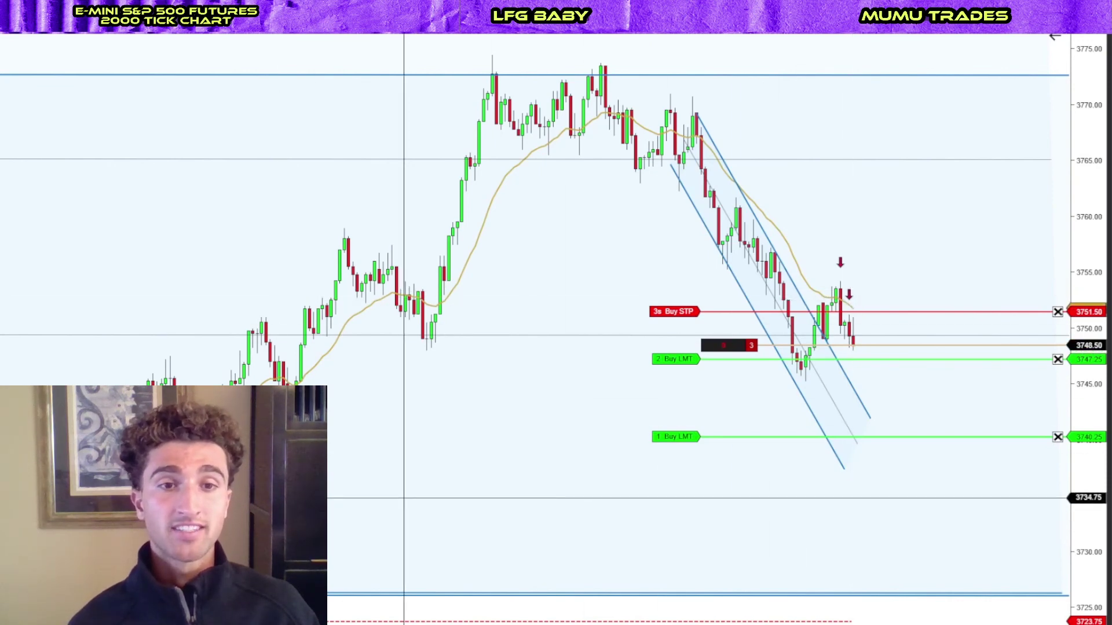